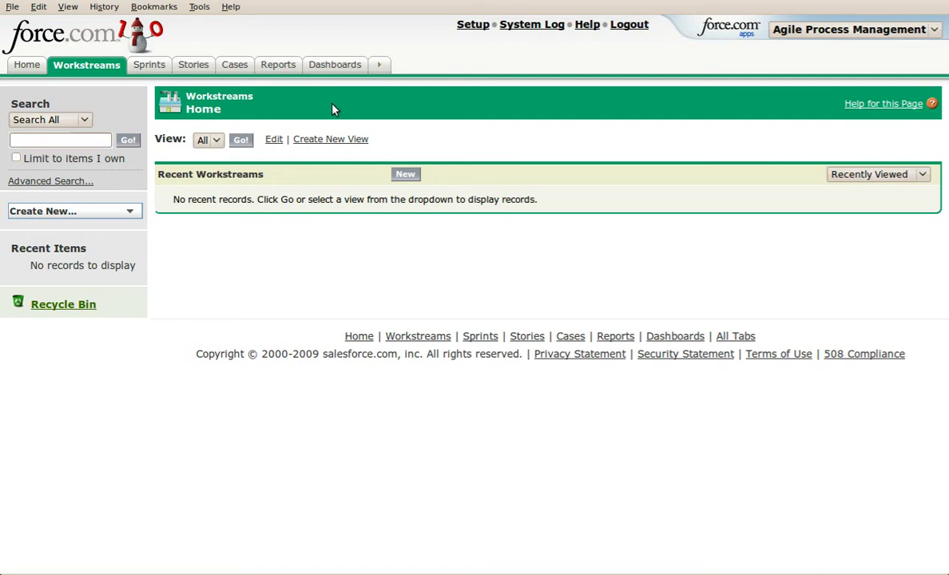
- Create and save a new workstream named Development Group, keeping automatic sprints, active status and the 5.00 daily capability
click(401, 177)
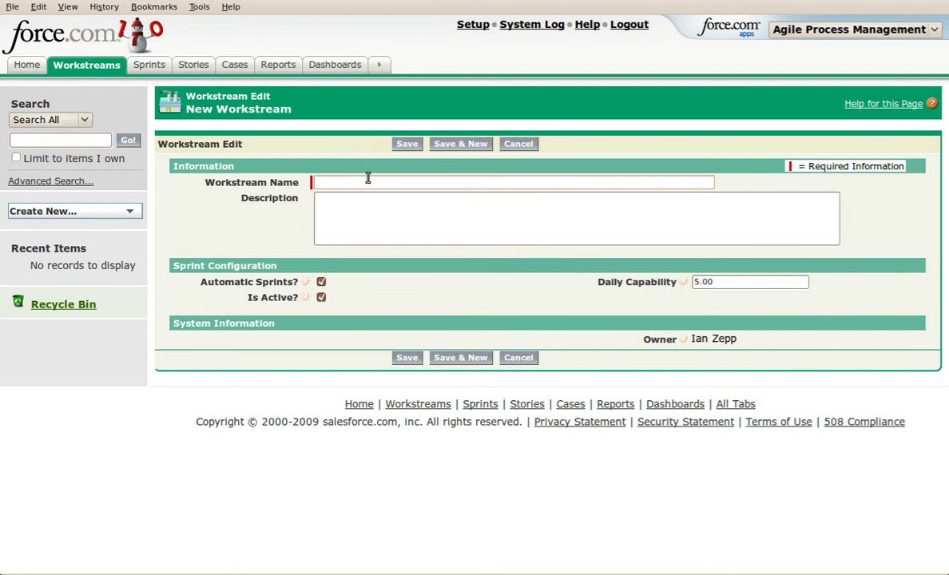
click(368, 183)
click(371, 197)
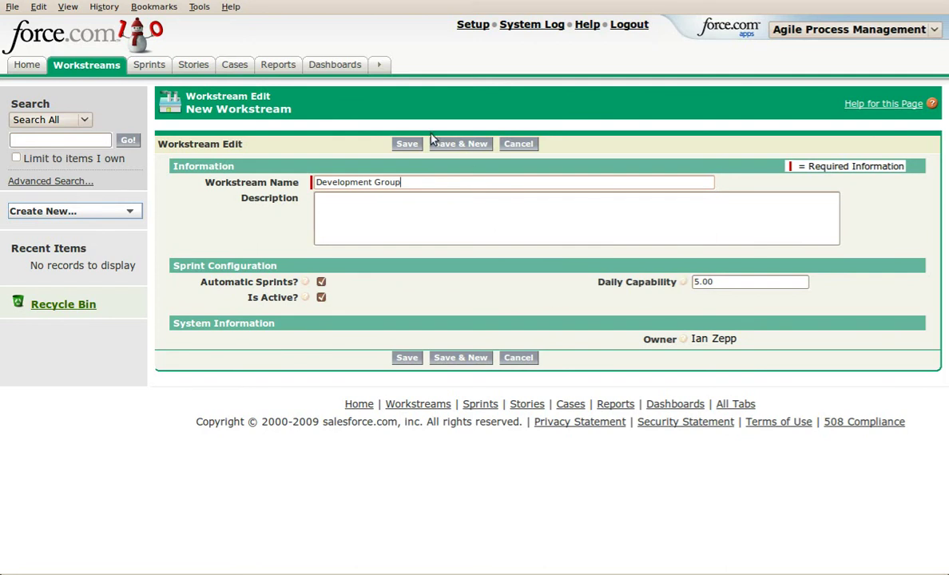
click(411, 147)
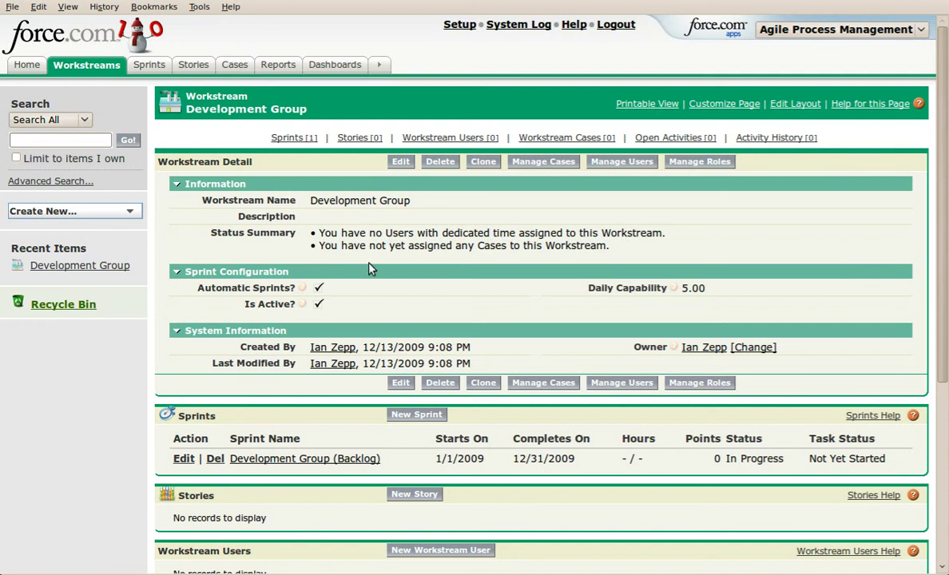
- Add a global, active role named Team Member in the workstream's role management and save it
scroll(370, 269, down, 5)
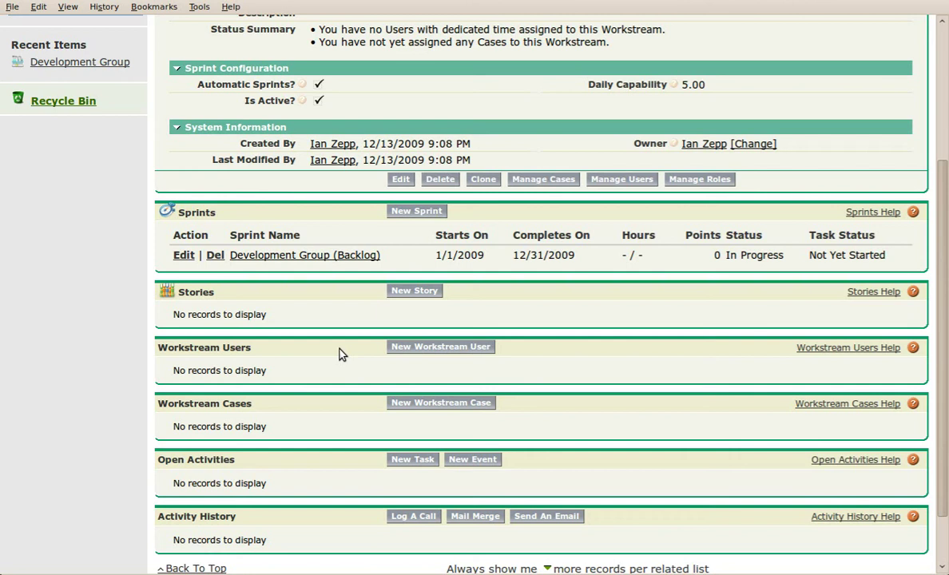
scroll(339, 354, up, 5)
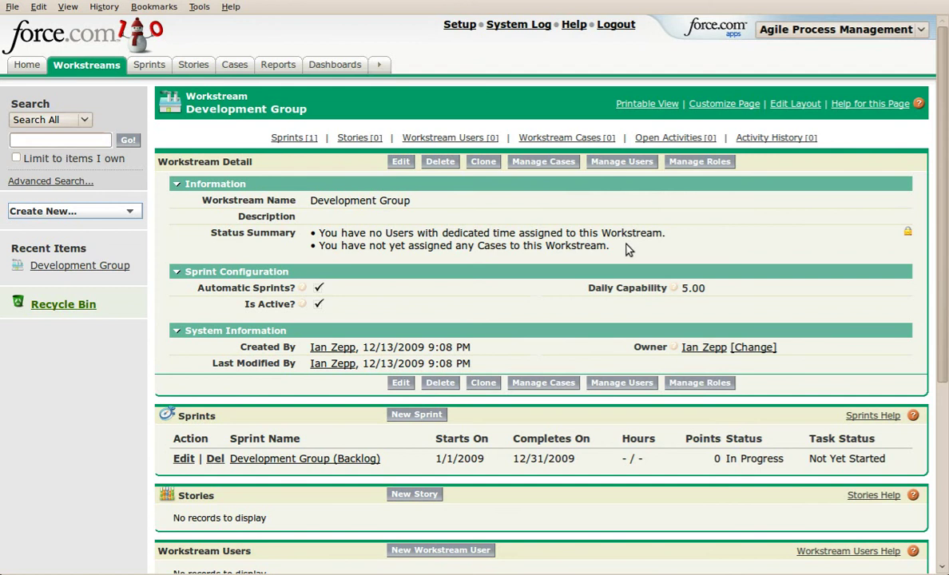
click(698, 162)
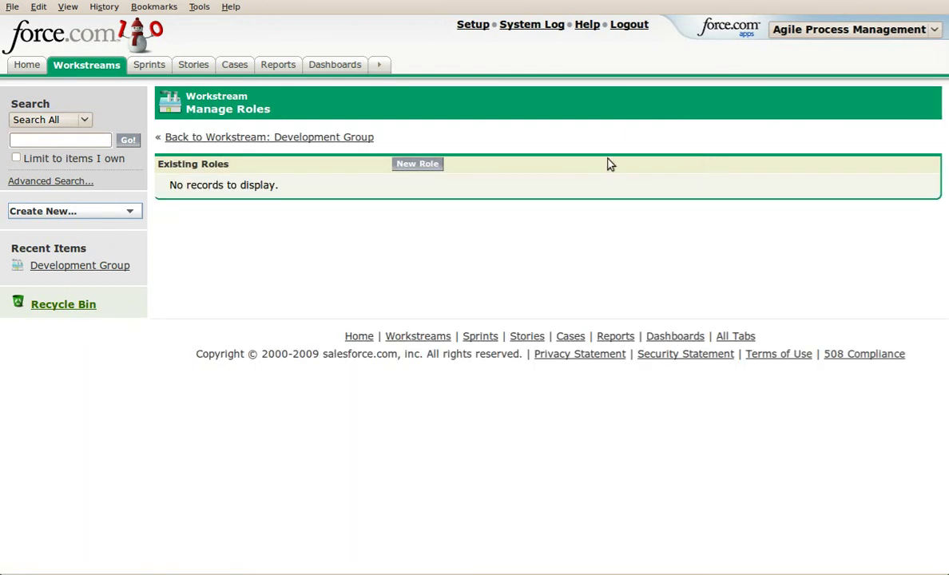
click(431, 165)
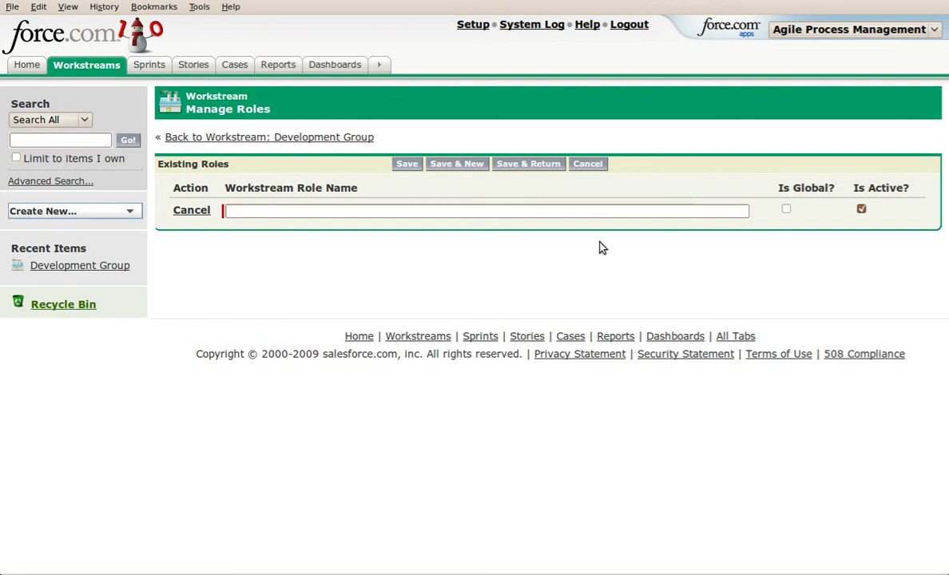
click(573, 211)
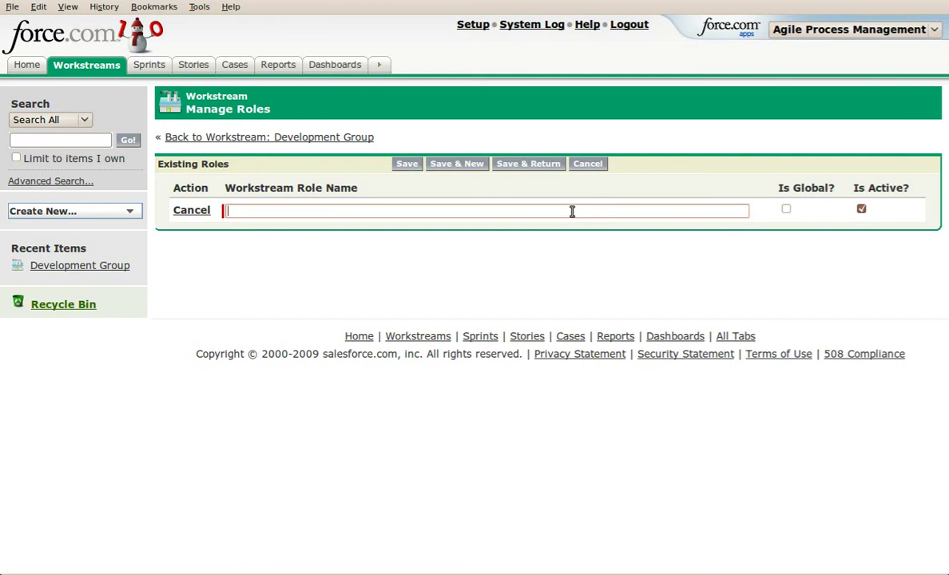
text(Team Member)
click(787, 209)
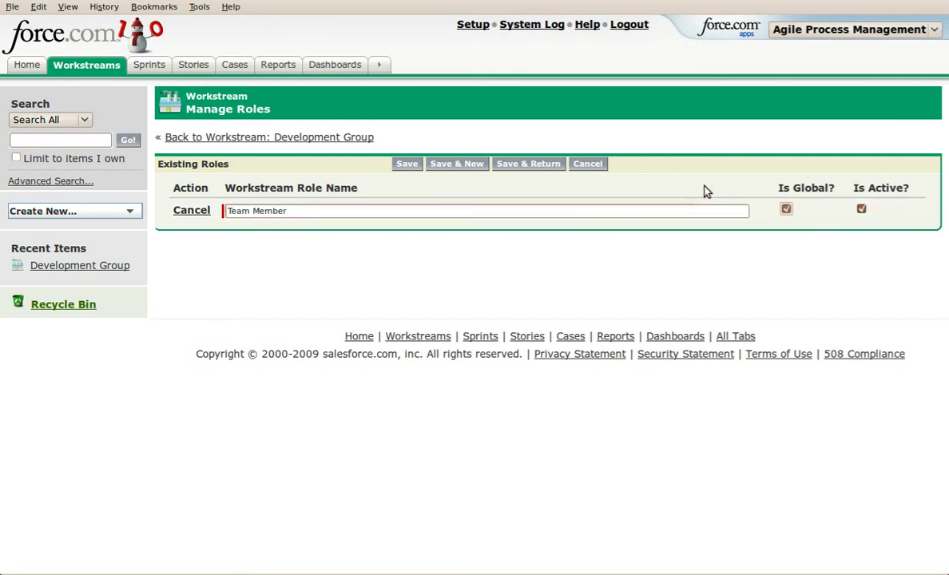
click(404, 166)
- Add and save a second active, non-global workstream role named Development Lead
click(404, 165)
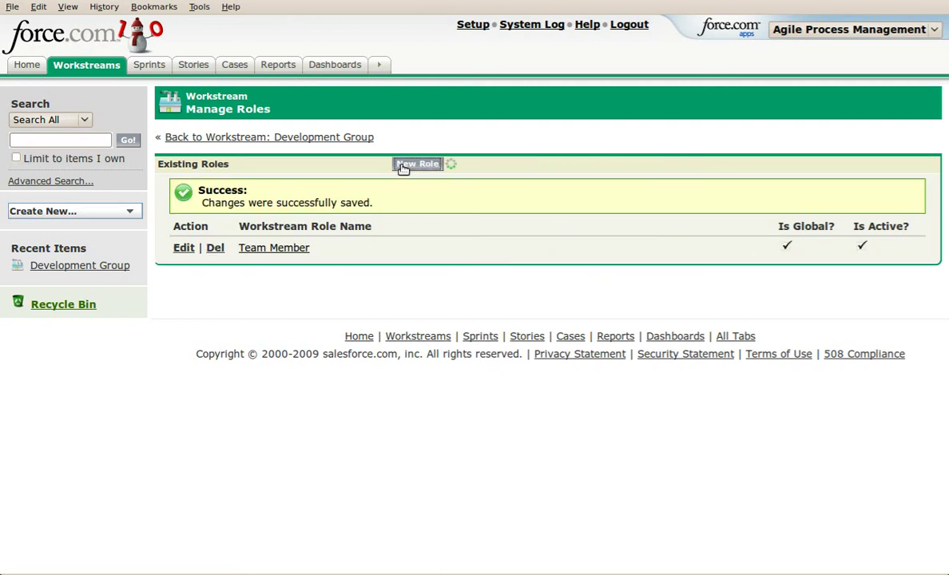
click(330, 213)
text(De)
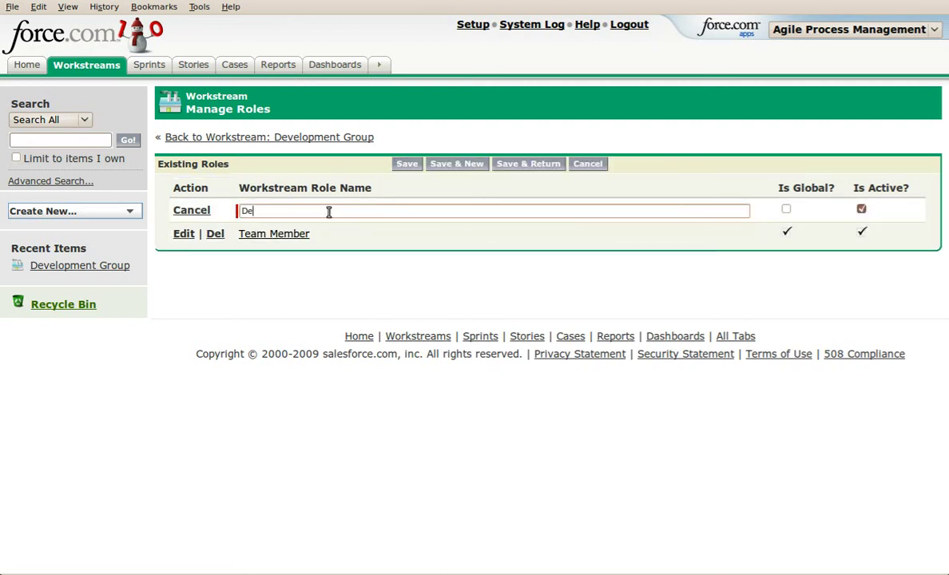
text(velopment Lead)
click(406, 165)
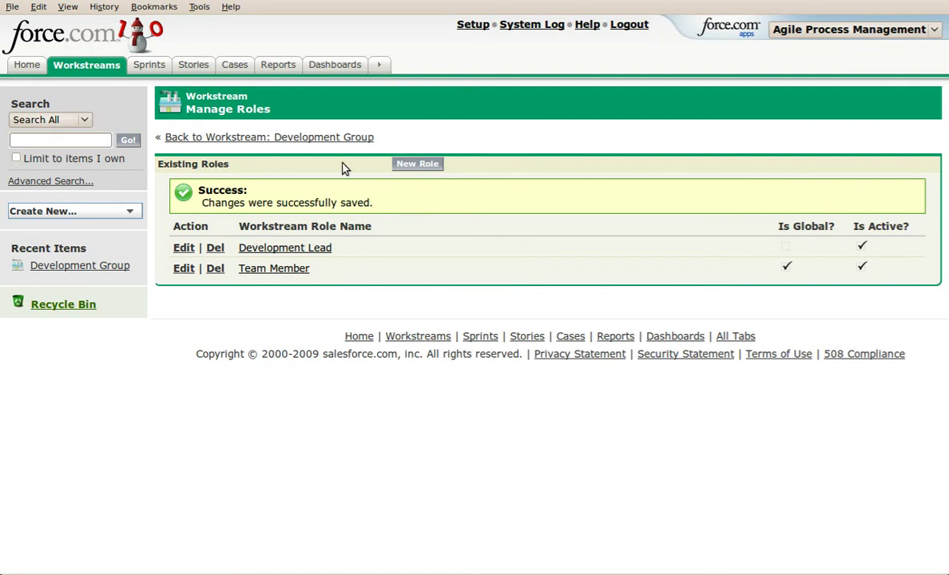
- Open user management for the Development Group workstream and assign the existing user whose role is CEO
click(331, 140)
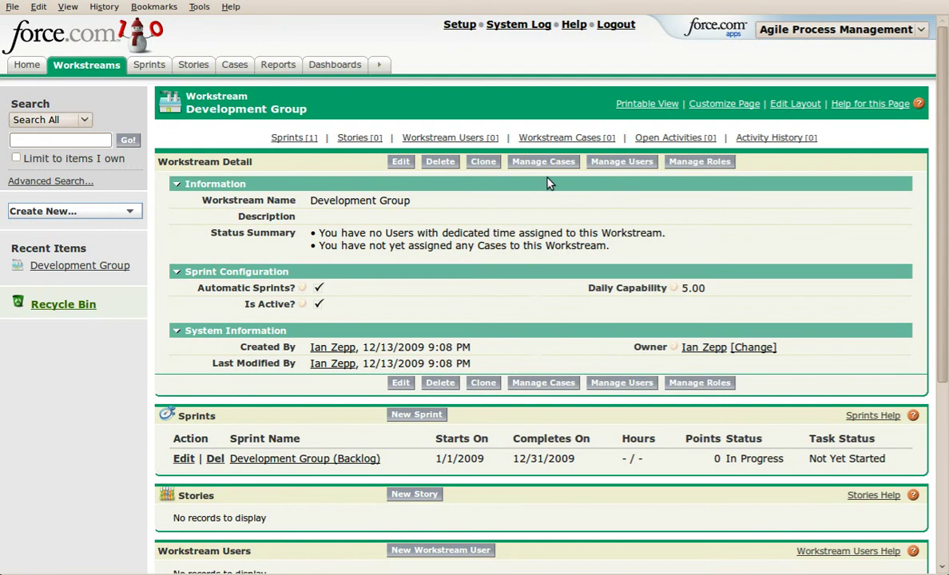
click(625, 161)
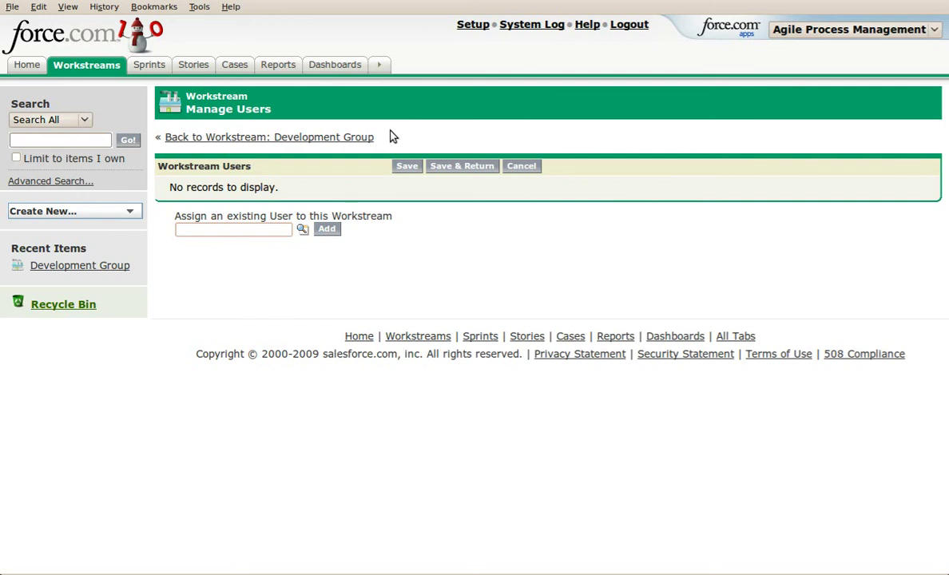
click(302, 232)
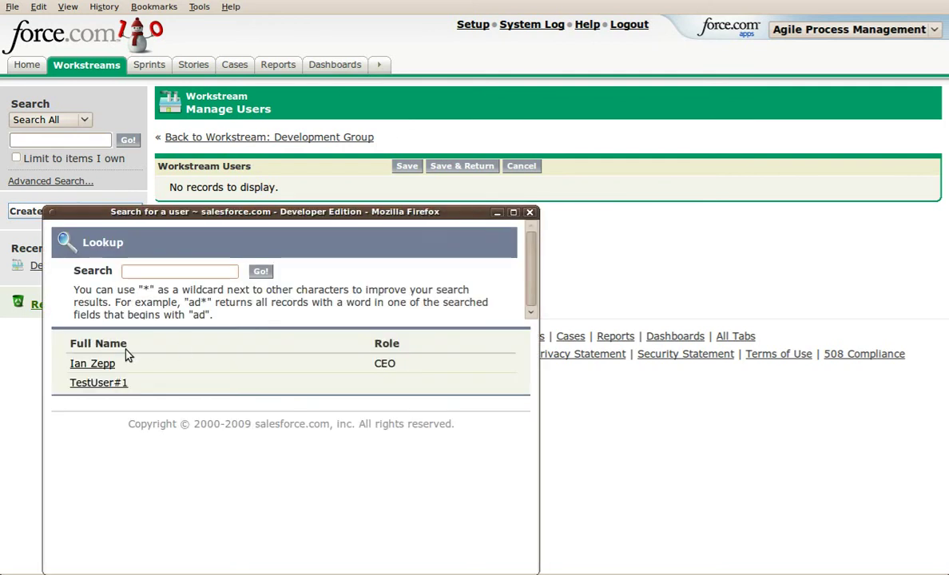
click(92, 364)
click(327, 230)
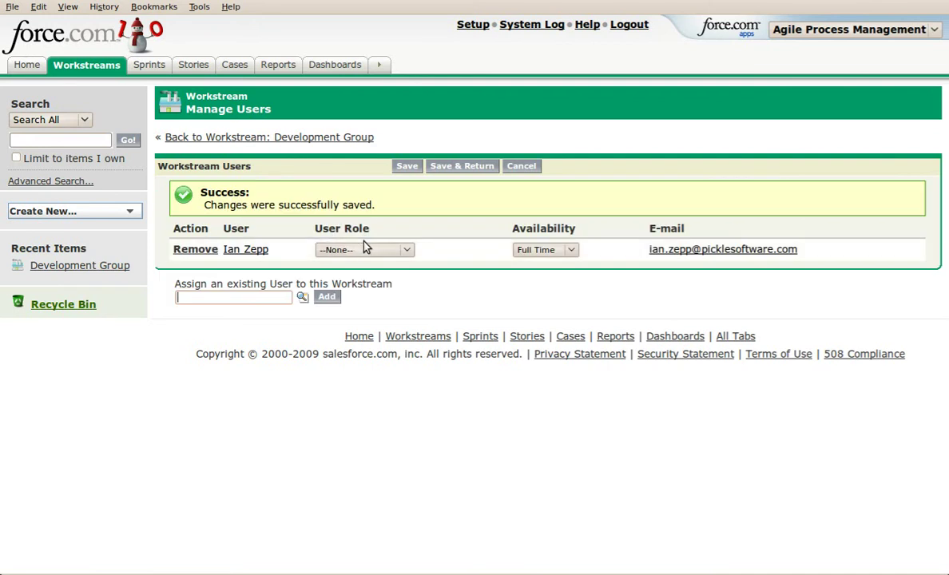
- Set the assigned user's role to Development Lead and availability to 1/4 Time
click(365, 250)
click(364, 275)
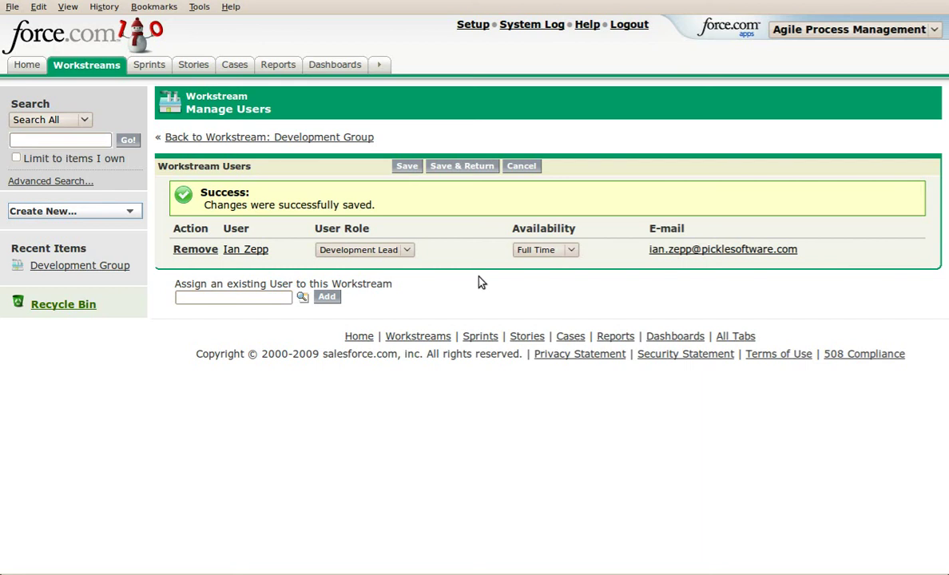
click(551, 254)
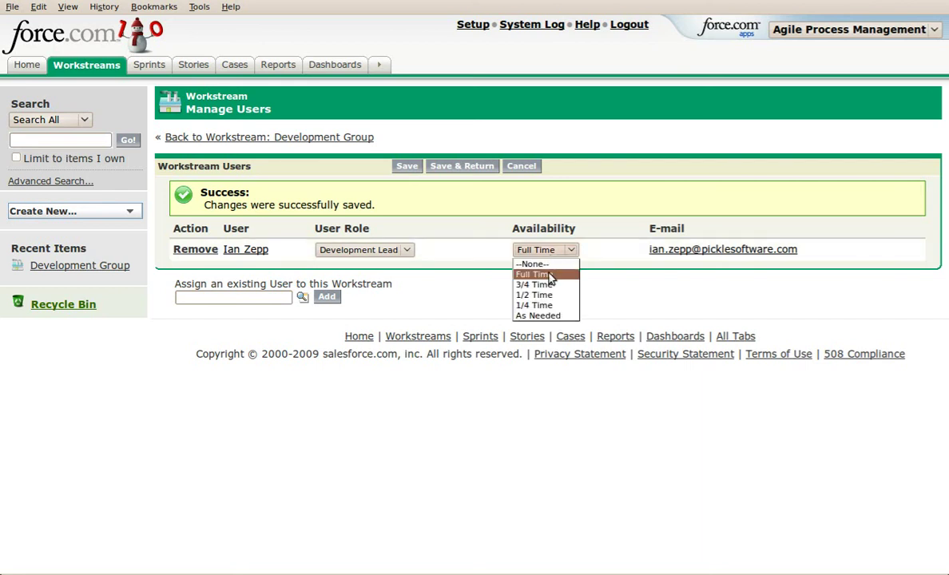
click(545, 305)
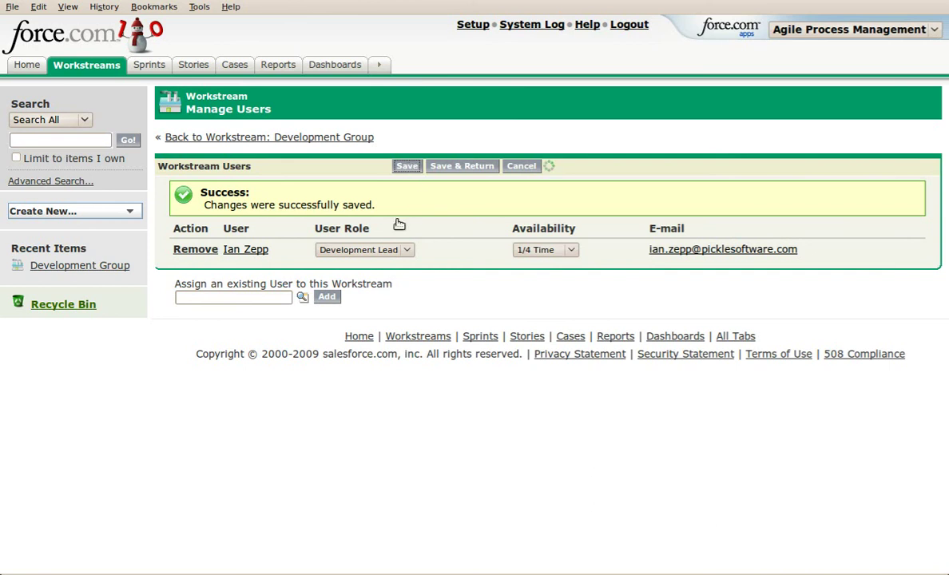
- Assign TestUser#1 to the workstream as a Team Member with Full Time availability and save the changes
click(307, 297)
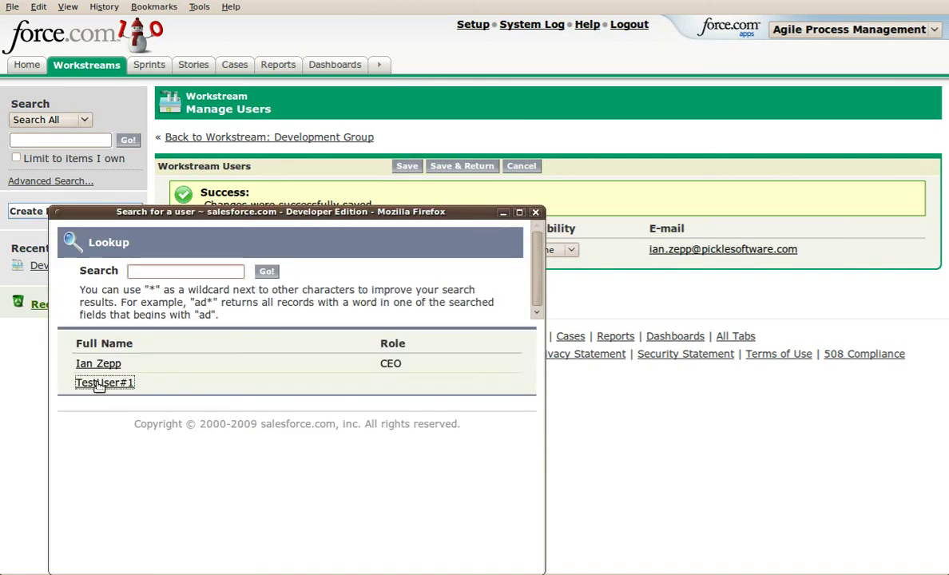
click(96, 383)
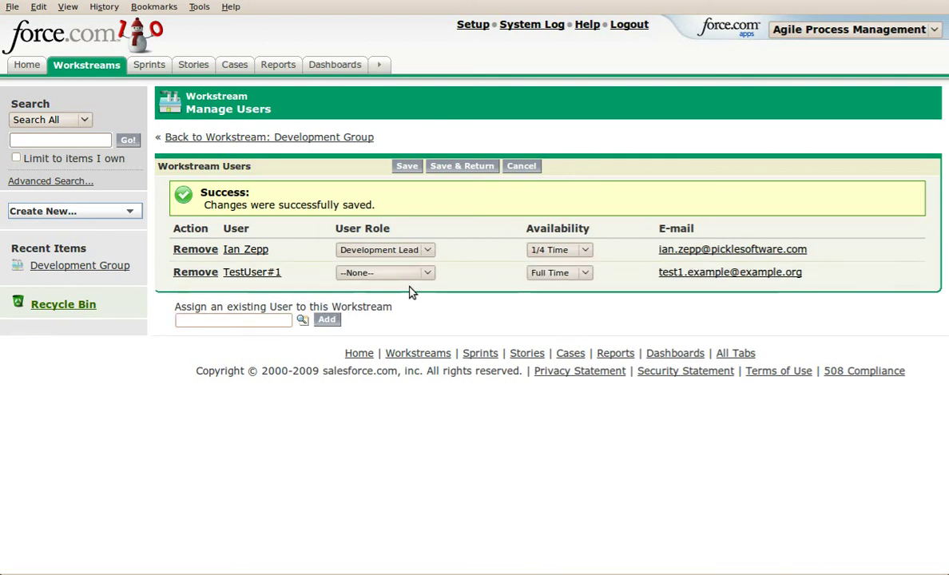
click(398, 275)
click(397, 285)
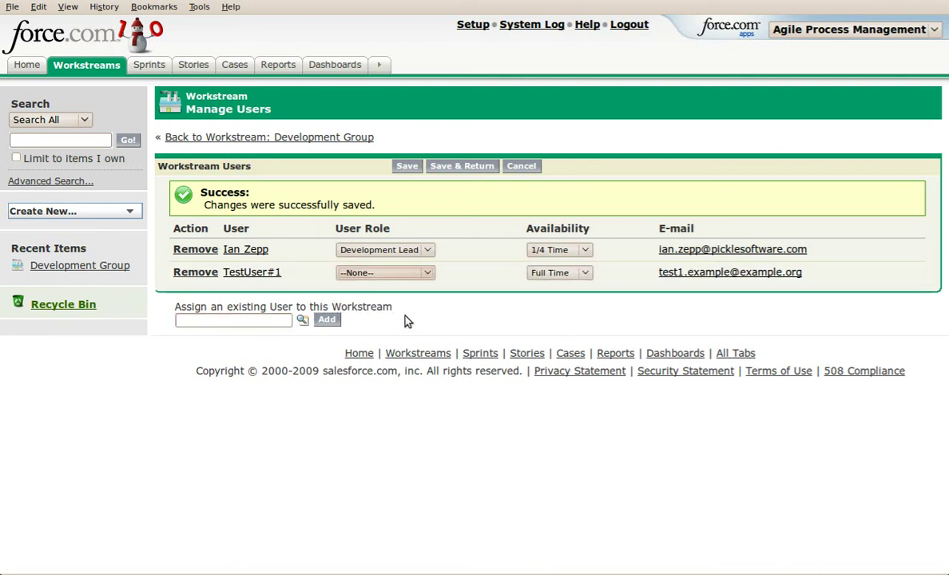
click(390, 273)
click(377, 310)
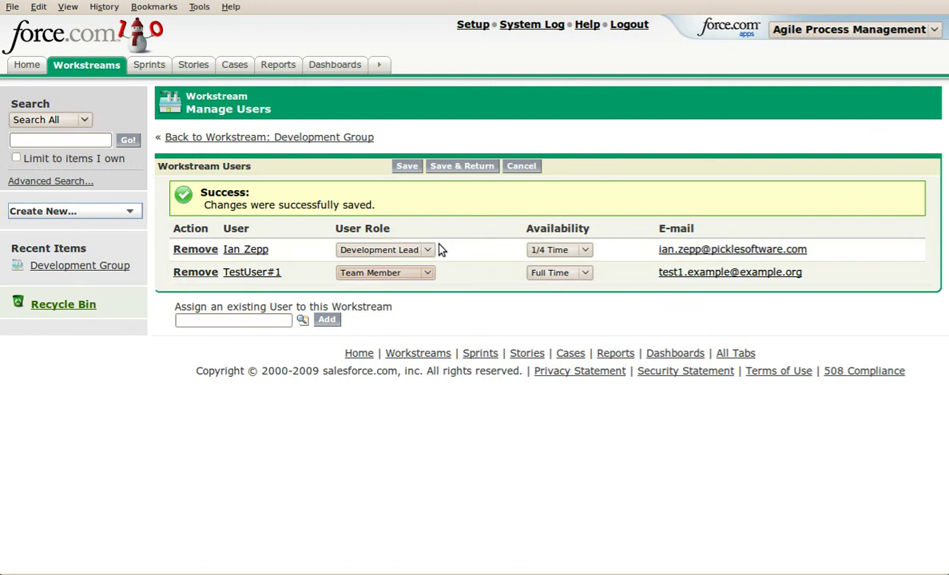
click(407, 166)
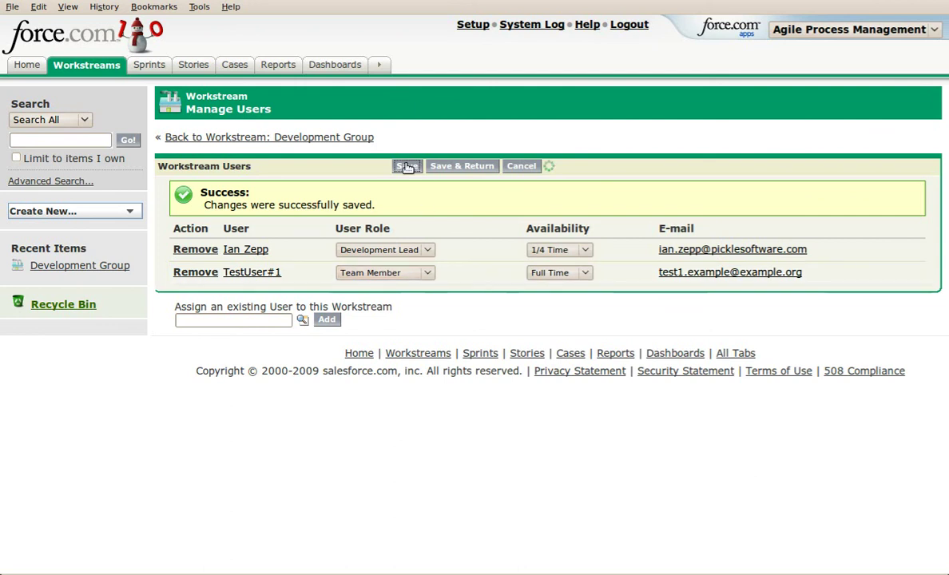
- Return to the Development Group workstream and examine its status summary, sprints, assigned users and case list
click(316, 134)
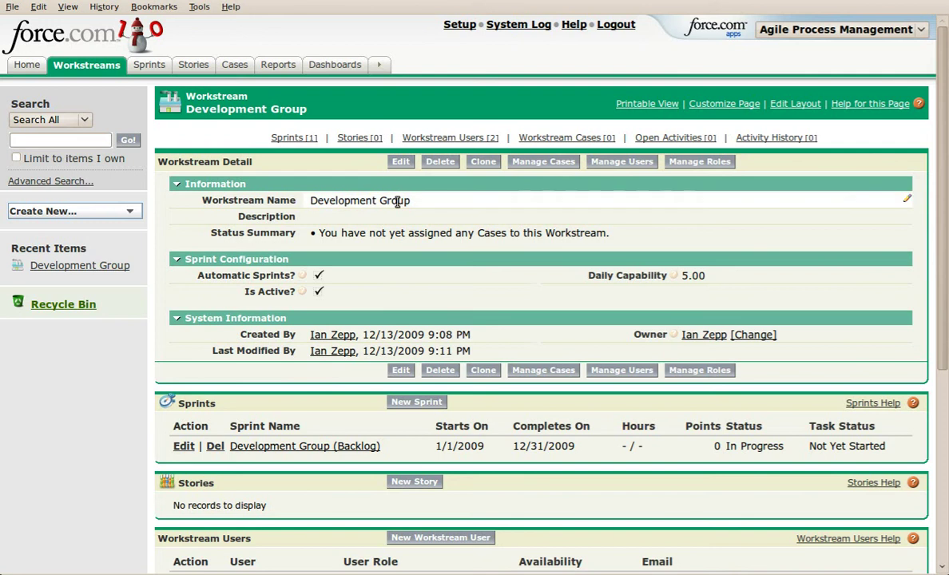
scroll(368, 187, down, 6)
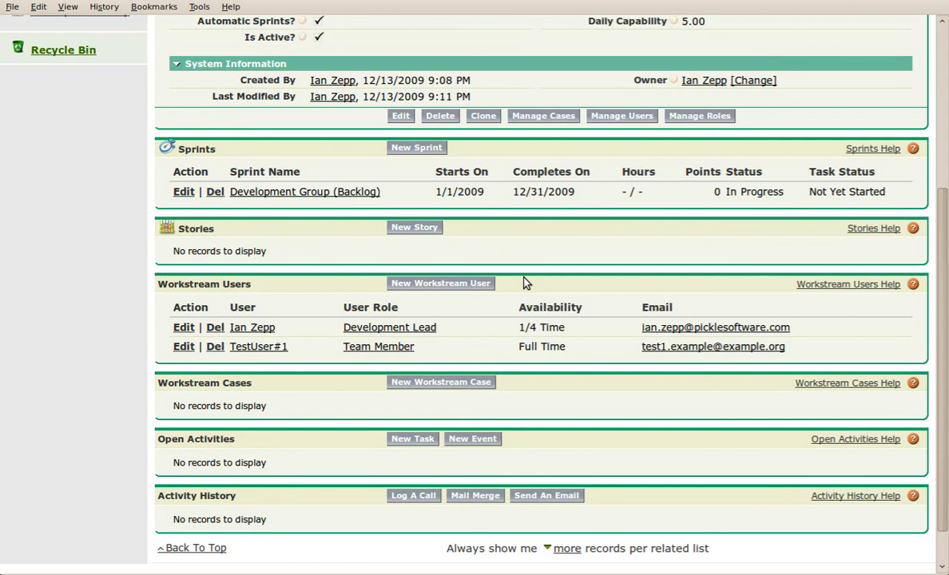
scroll(525, 282, up, 5)
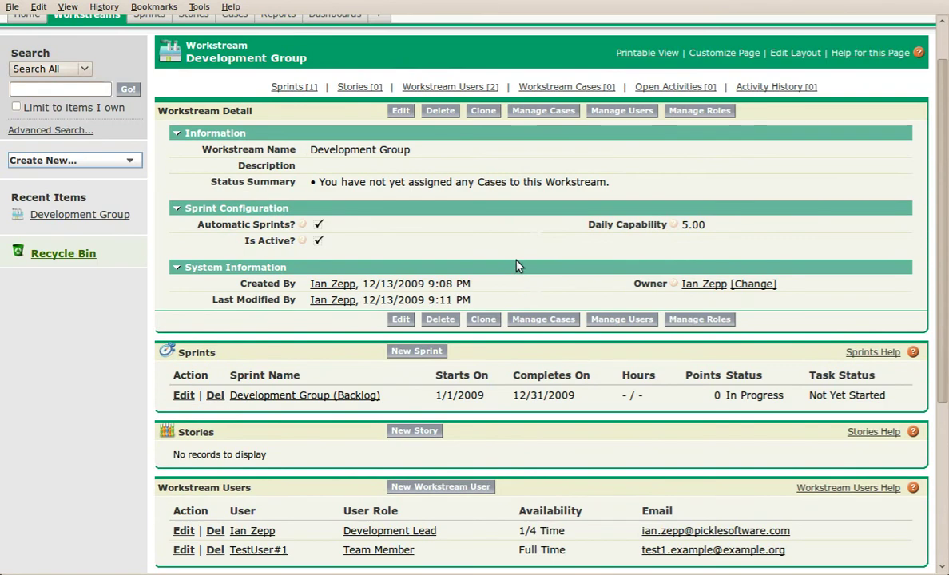
scroll(531, 312, down, 3)
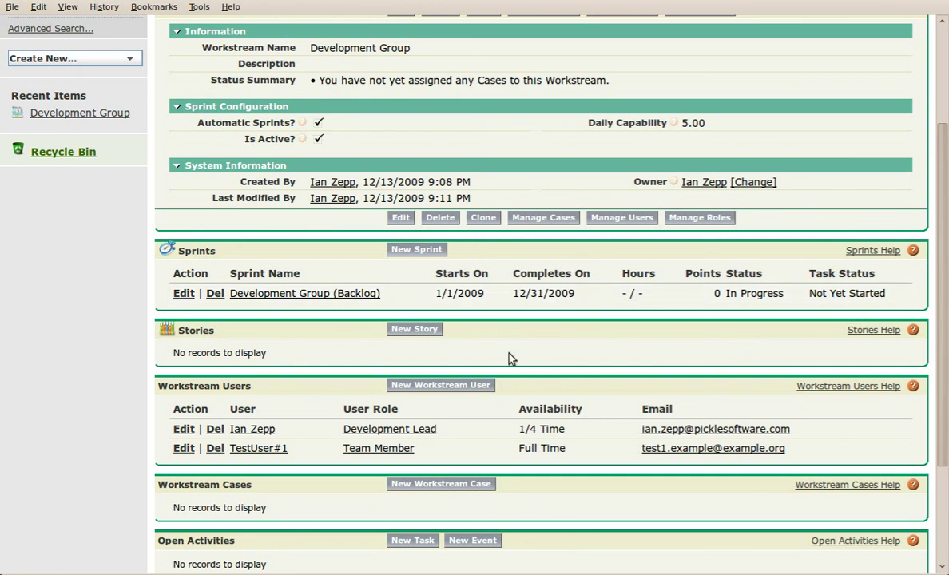
scroll(516, 371, down, 1)
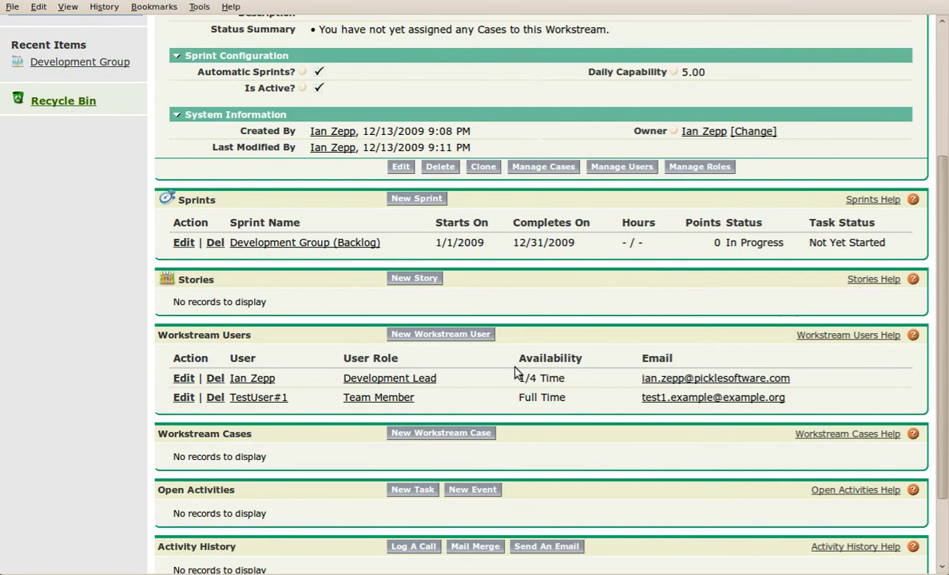
scroll(504, 376, up, 4)
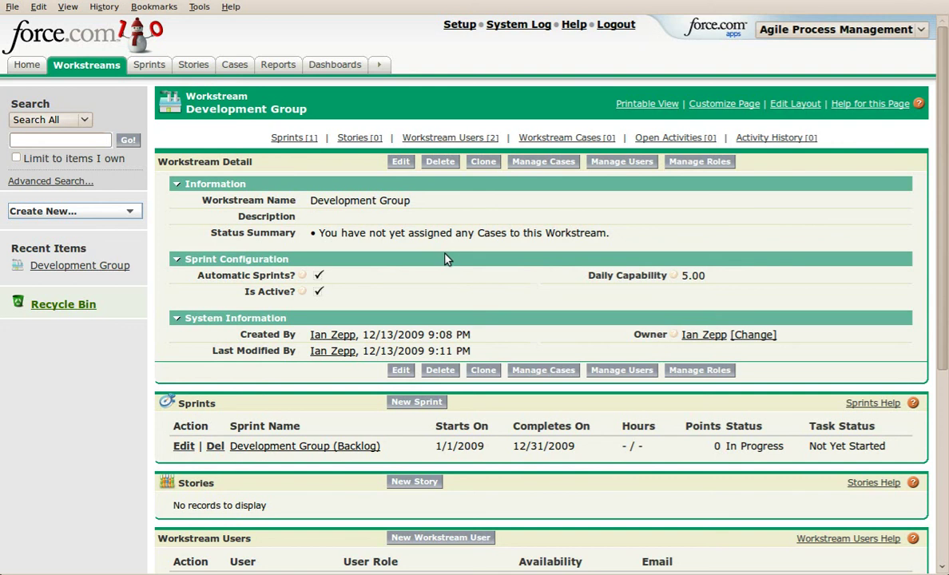
scroll(446, 256, down, 2)
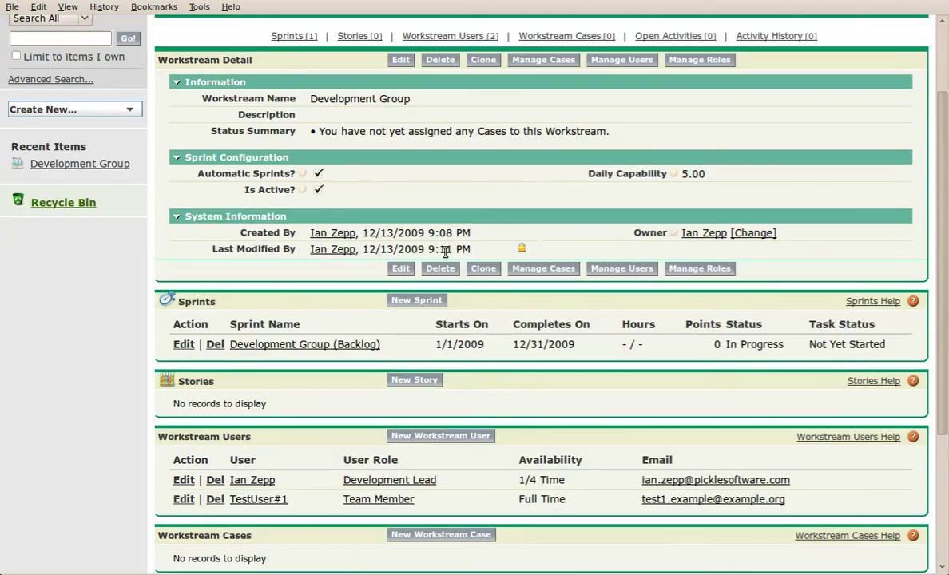
scroll(437, 332, down, 3)
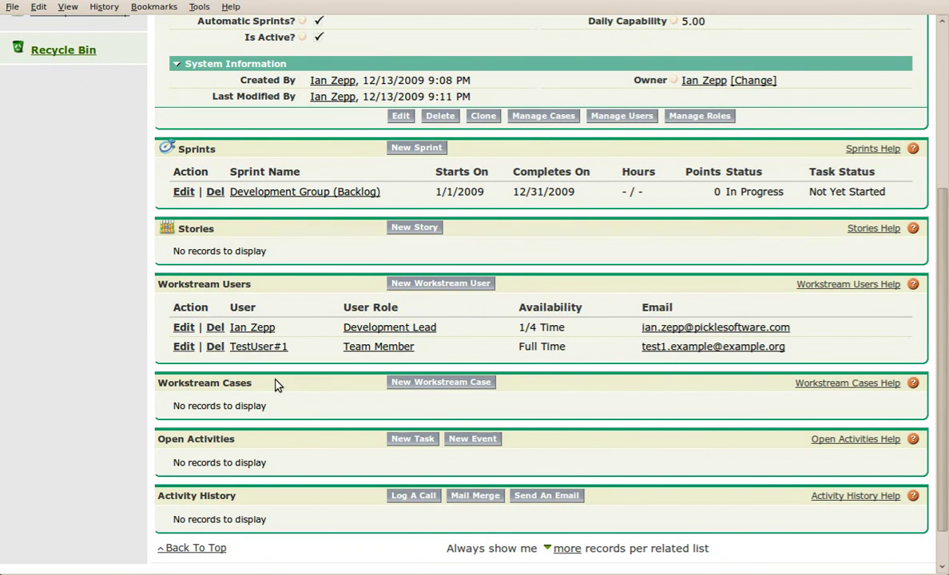
scroll(274, 386, up, 5)
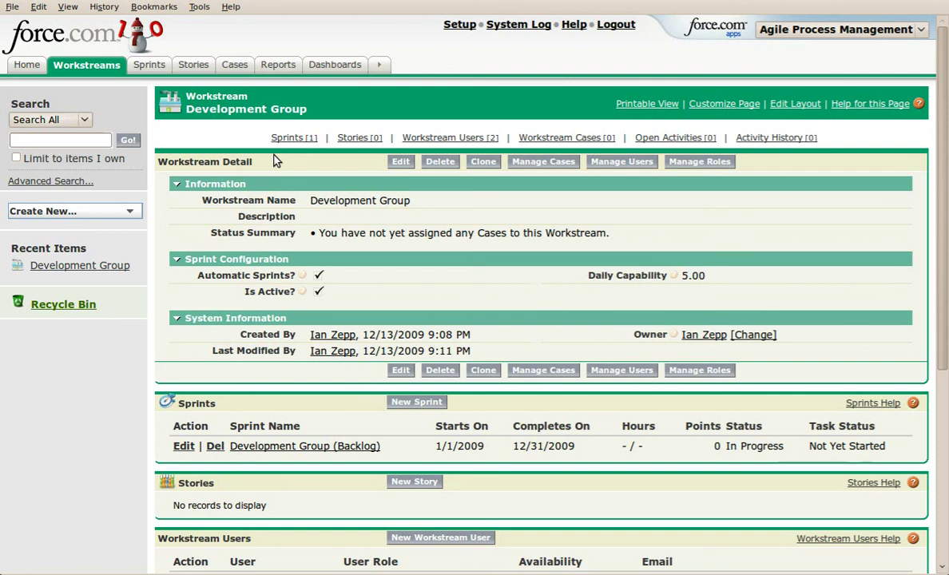
- Create and save a new case with the subject Quick Case and the case origin Phone
click(243, 67)
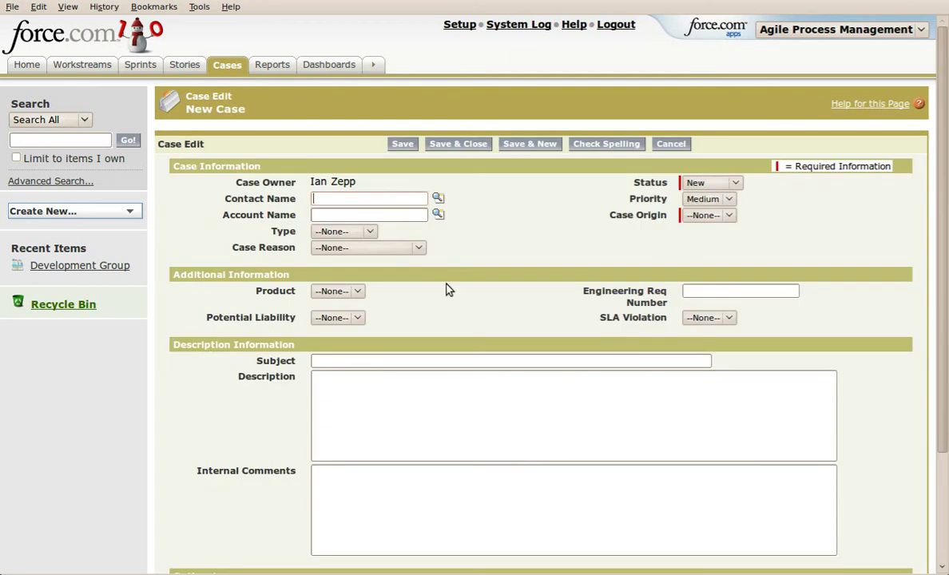
click(419, 362)
text(Quic)
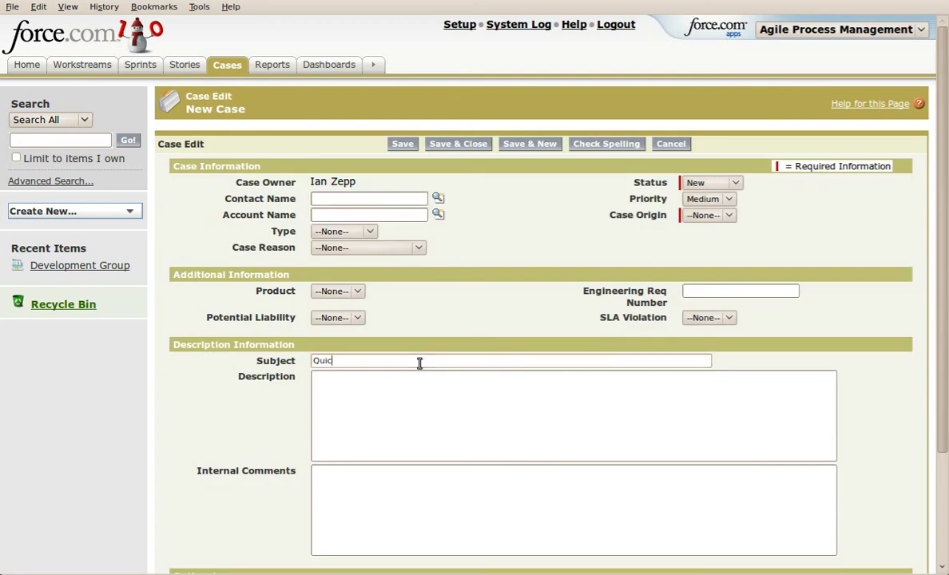
text(k Case)
click(703, 215)
click(697, 239)
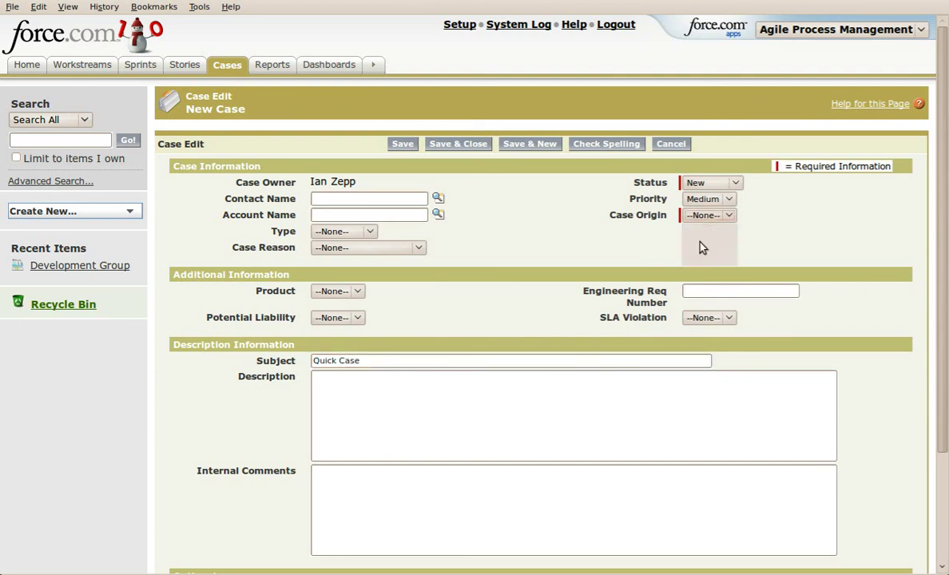
click(402, 143)
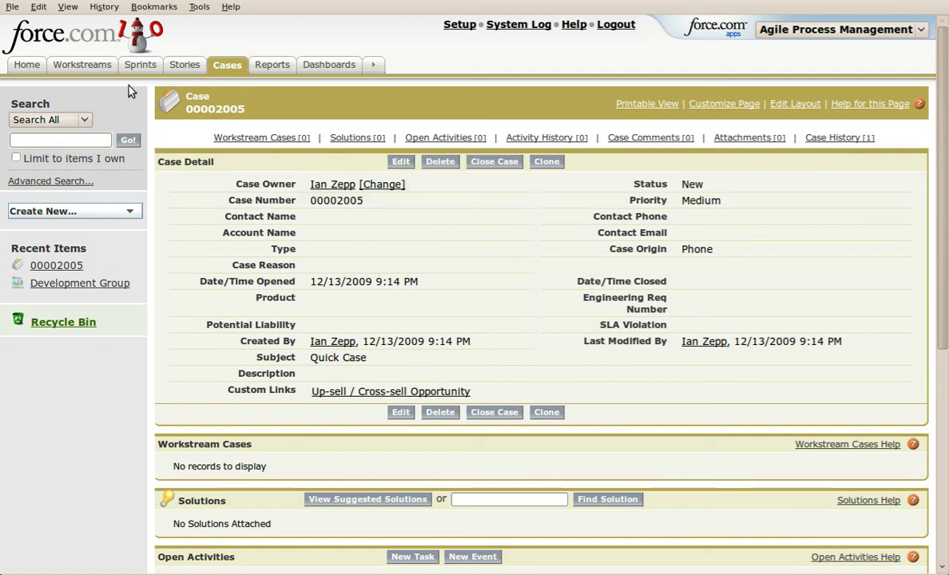
- Open case management for the Development Group workstream and assign the existing Quick Case to it
click(88, 72)
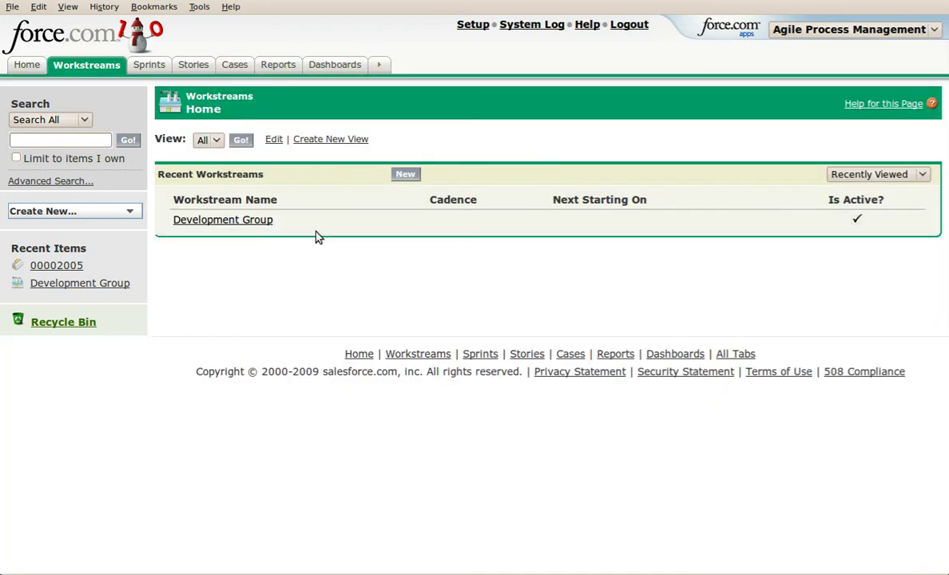
click(250, 227)
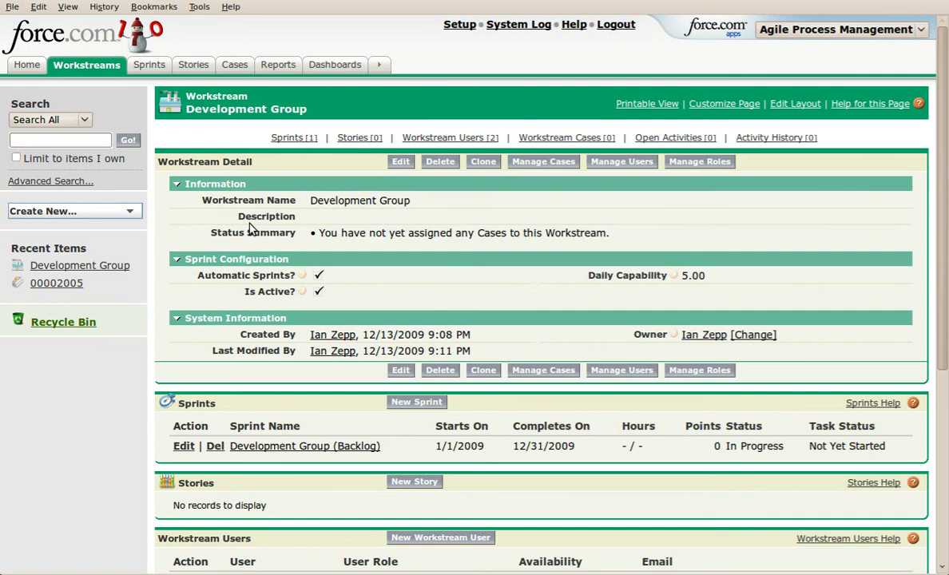
click(518, 163)
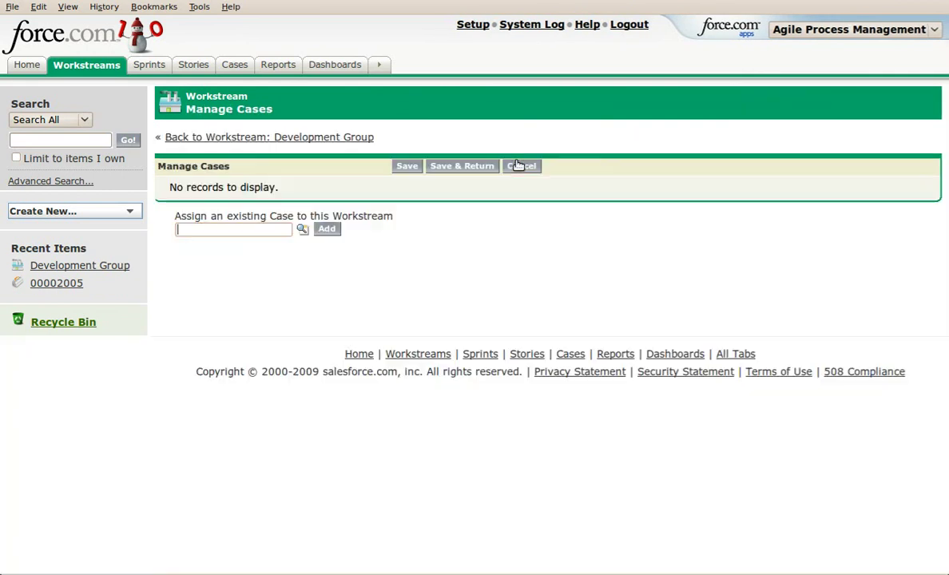
click(302, 232)
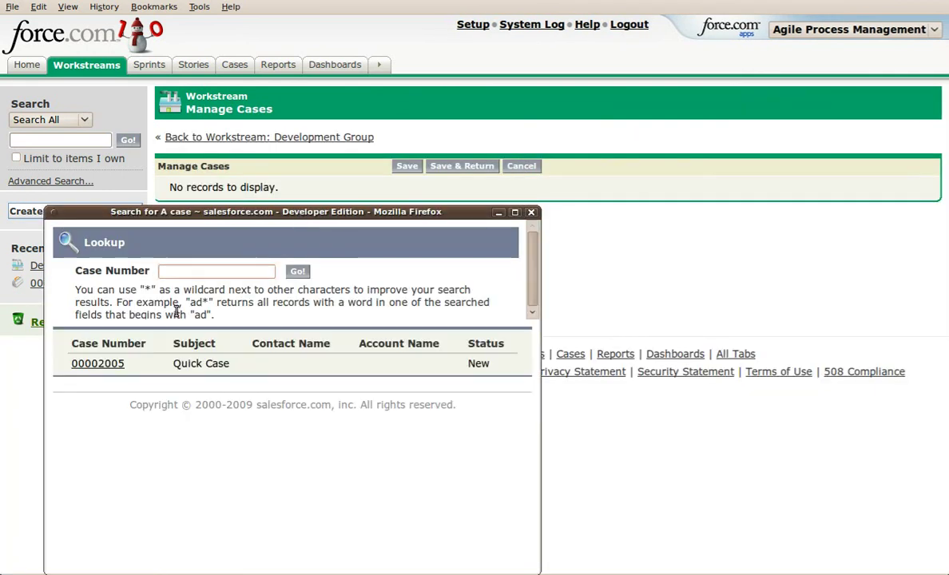
click(97, 364)
click(325, 231)
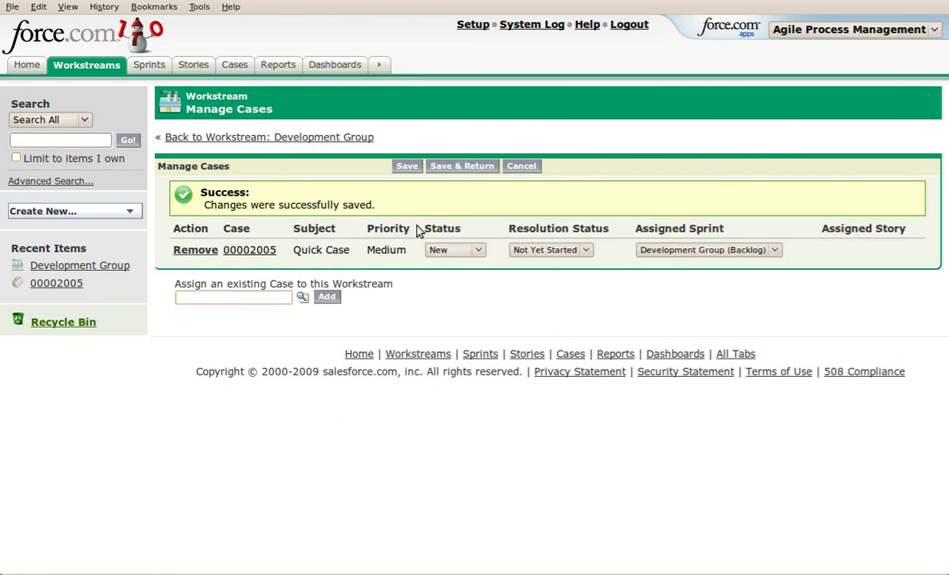
- Examine the available status, resolution status and assigned sprint options for Quick Case
click(464, 251)
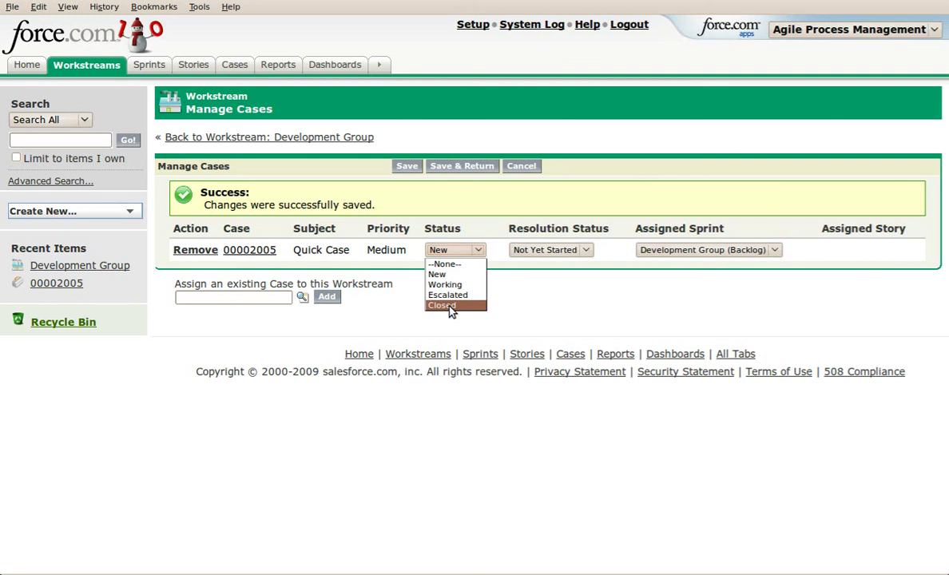
click(512, 304)
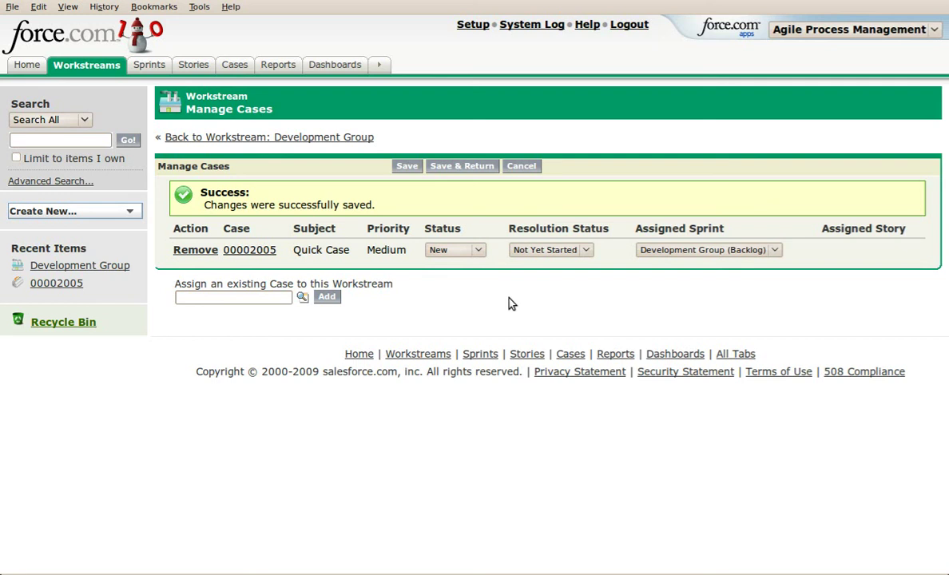
click(562, 251)
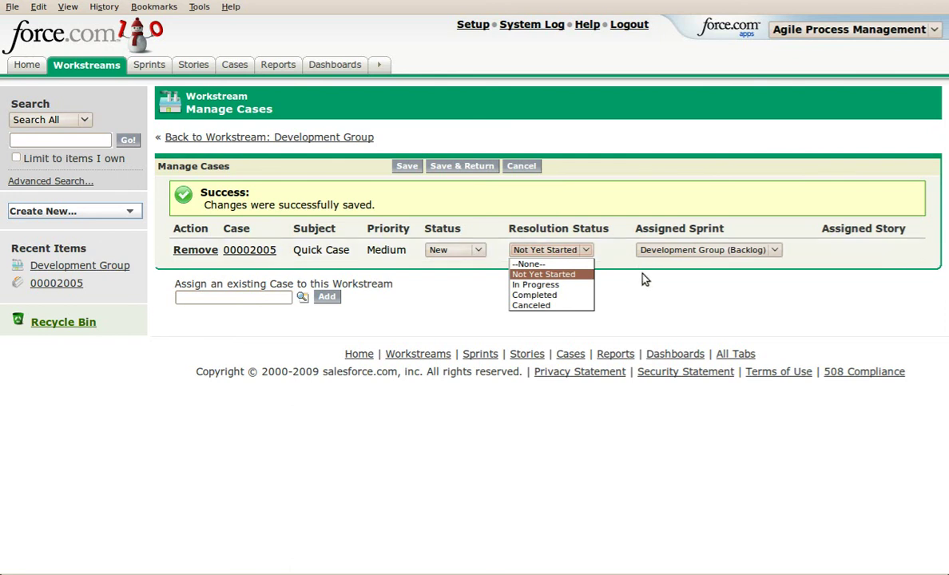
click(689, 247)
click(685, 251)
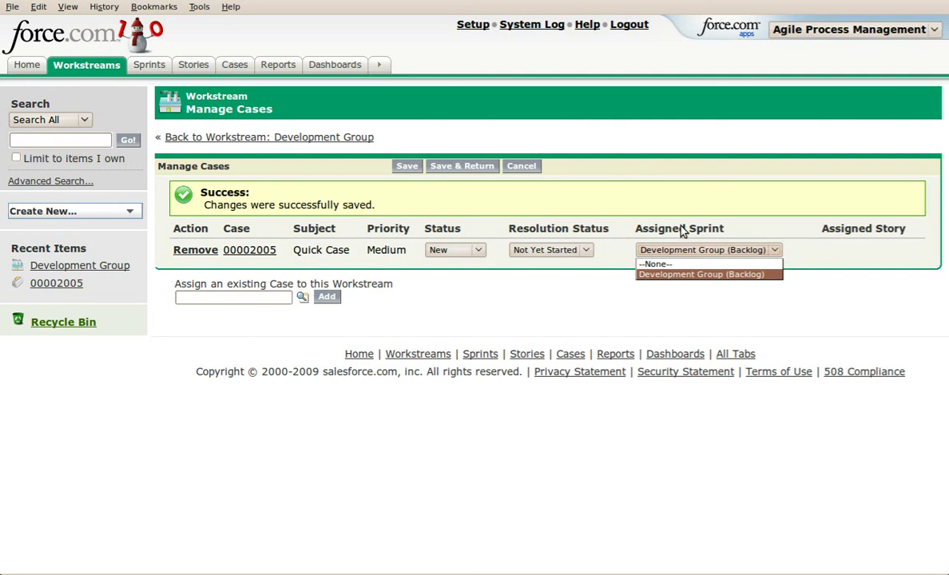
click(682, 227)
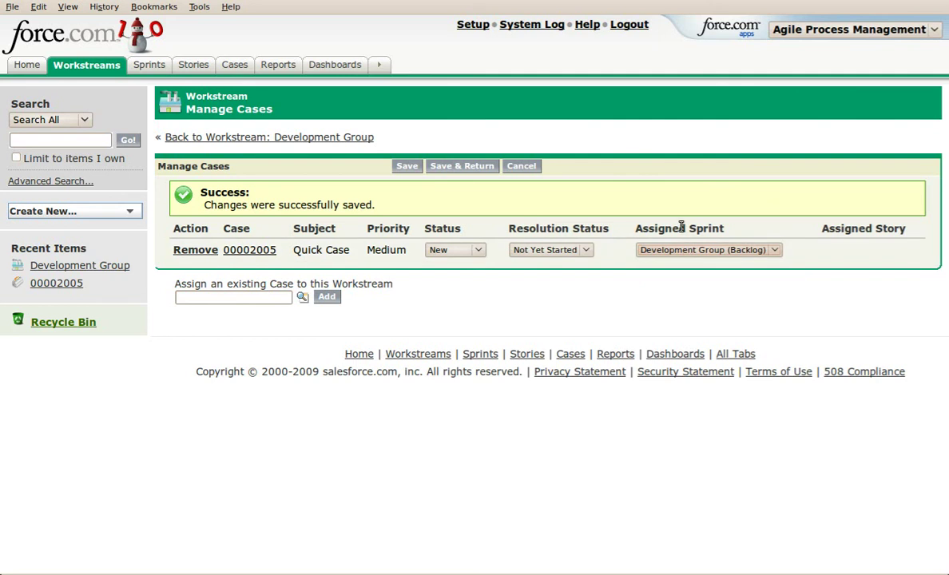
- Set Quick Case's status to Closed and resolution status to Completed, then save and return to the workstream
click(444, 250)
click(449, 307)
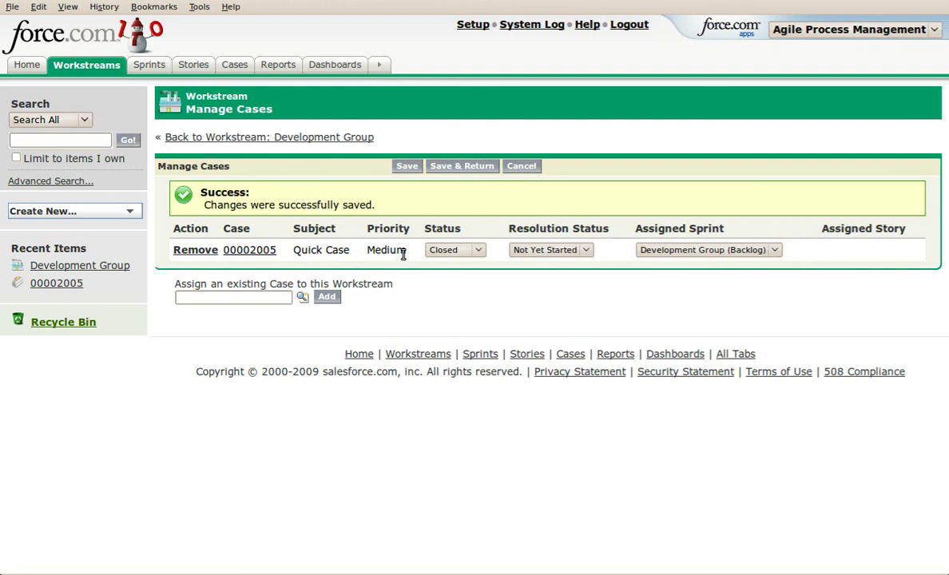
click(538, 252)
click(534, 295)
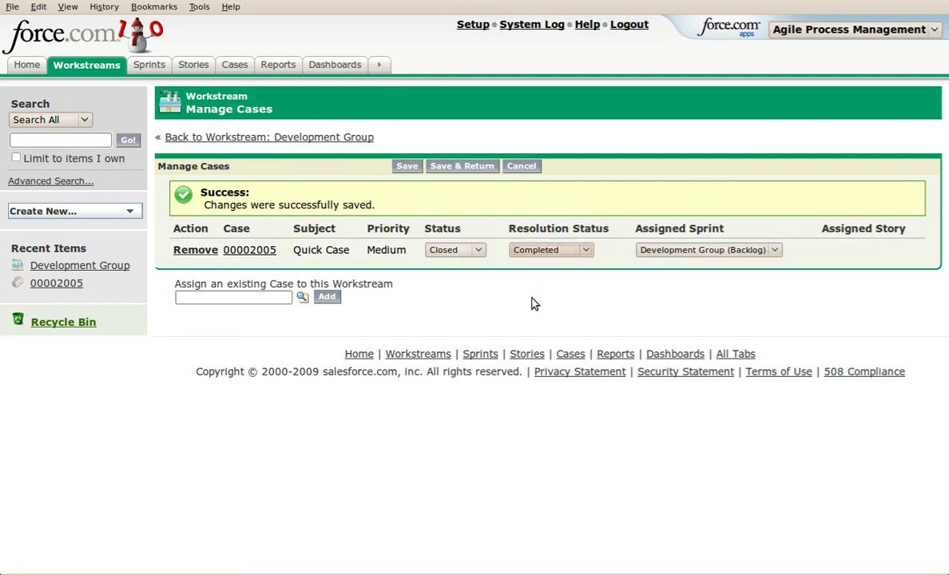
click(448, 168)
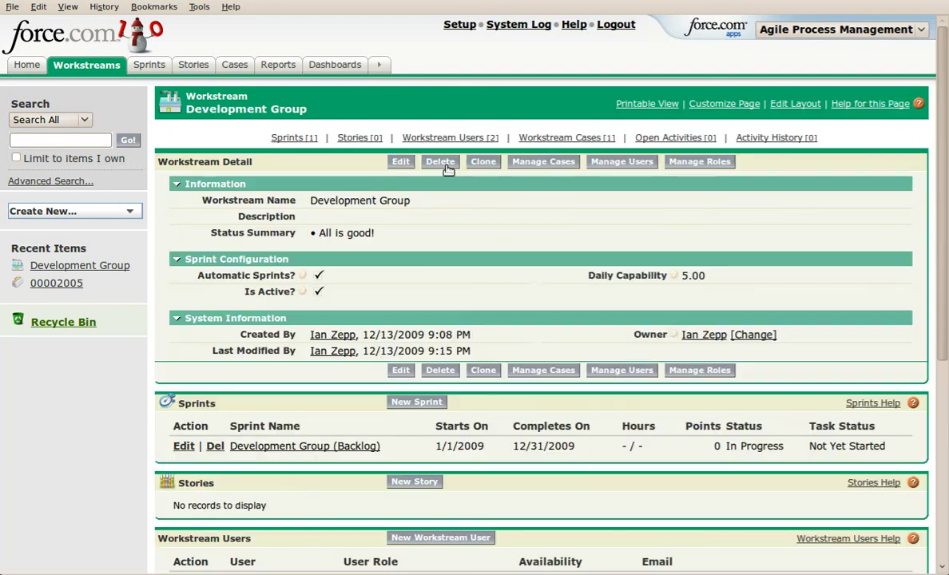
- Check the workstream's case list, then open the Development Group (Backlog) sprint and review its workstream cases
scroll(447, 223, down, 5)
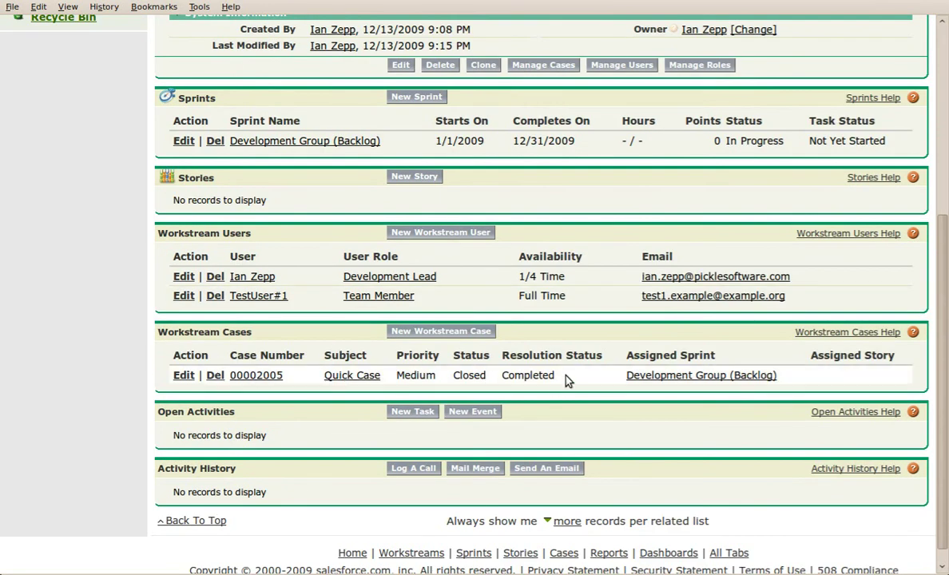
scroll(565, 380, up, 1)
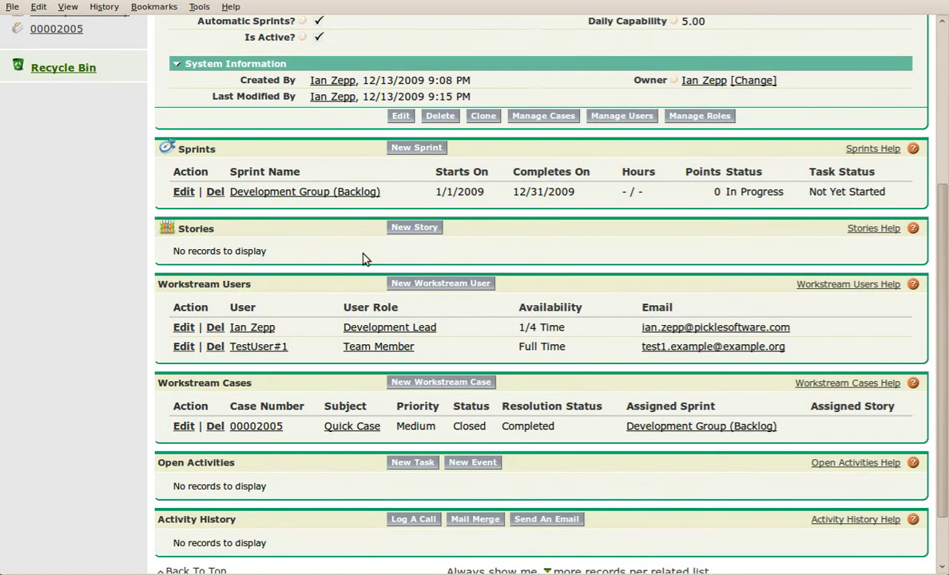
click(327, 192)
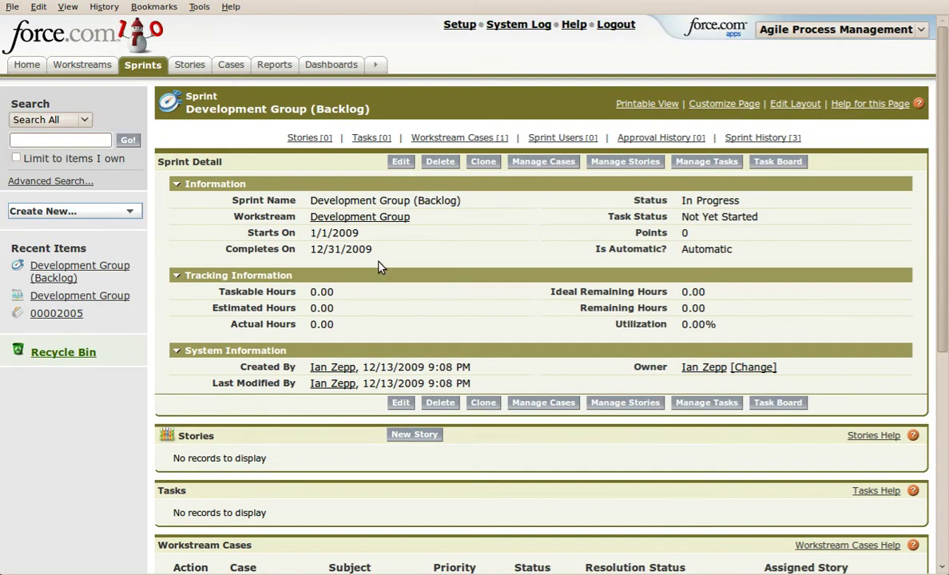
scroll(378, 267, down, 4)
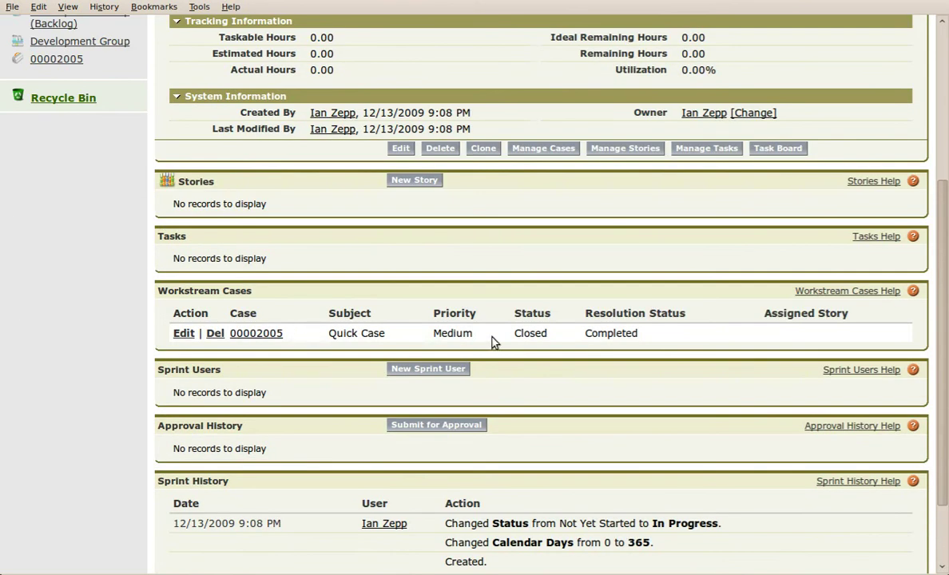
scroll(494, 341, up, 5)
- Open the Quick Case record and review its status and workstream assignment
click(231, 66)
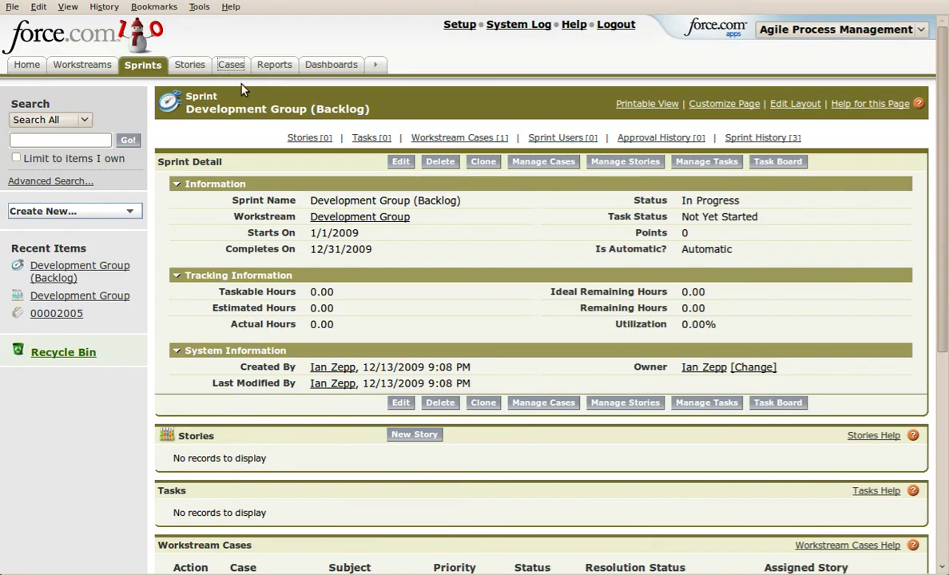
click(215, 221)
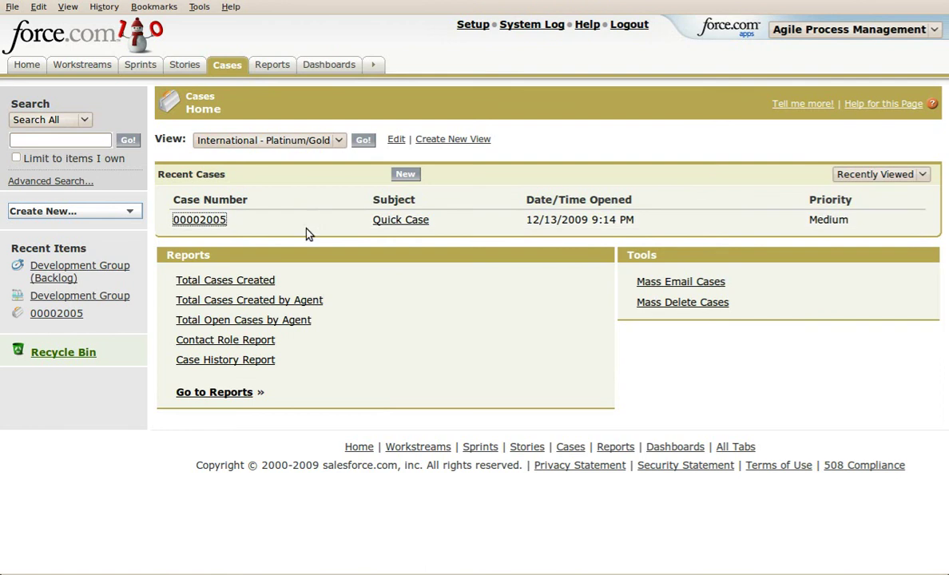
scroll(308, 234, down, 3)
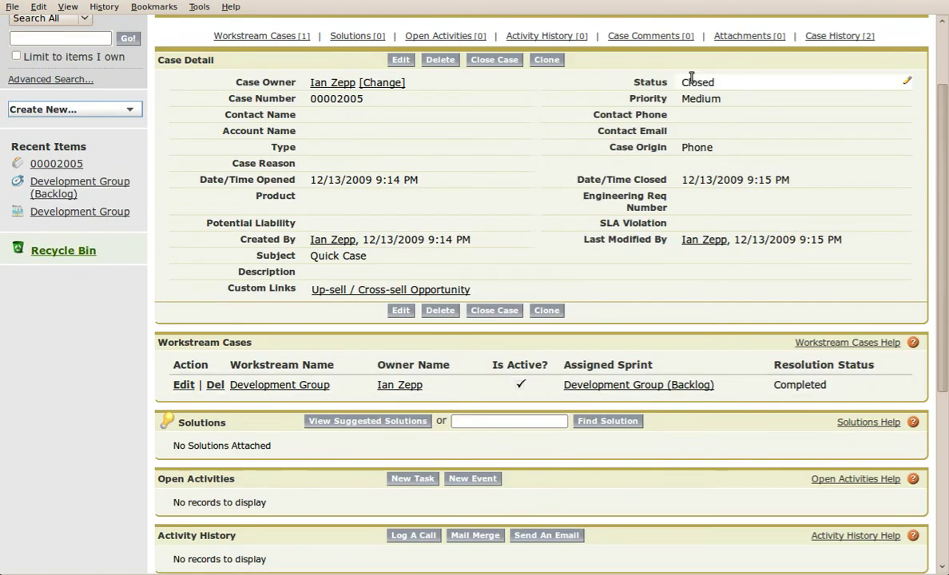
scroll(584, 88, up, 3)
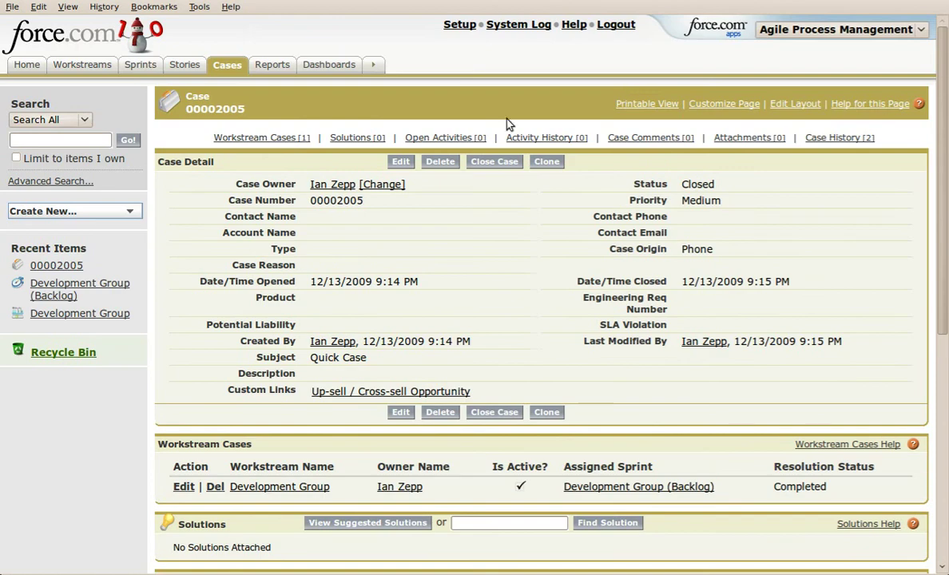
- Return to the Development Group workstream and review its status summary, sprints, users and cases
click(67, 312)
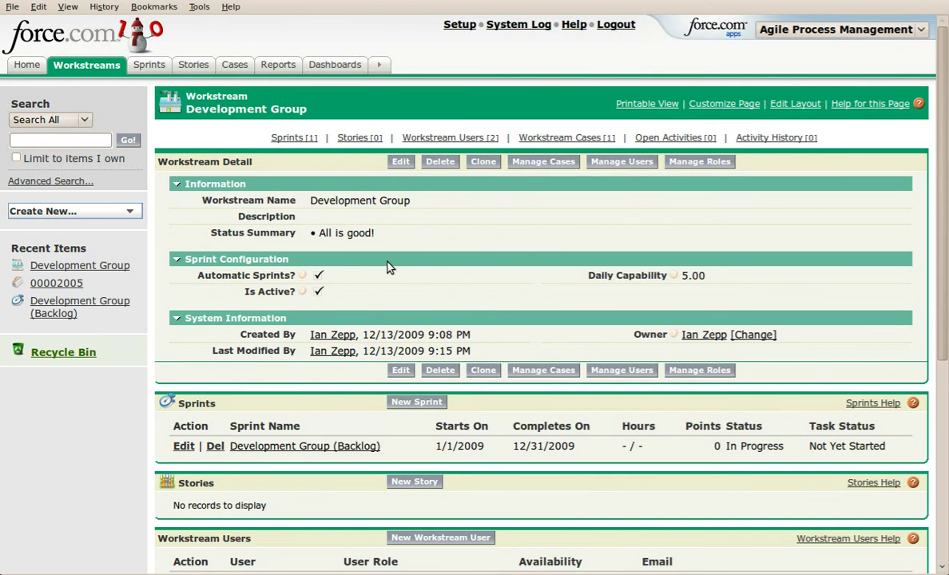
scroll(387, 267, down, 3)
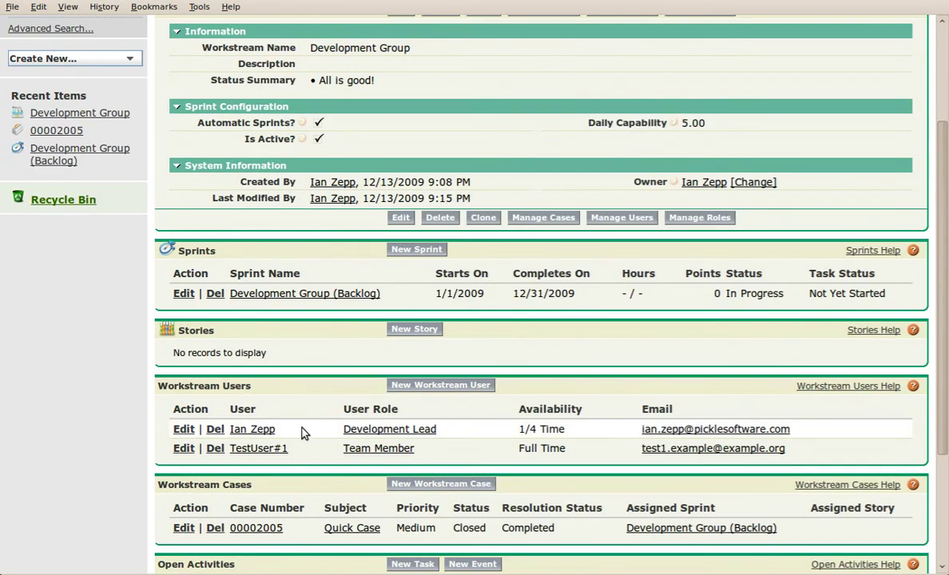
scroll(473, 433, up, 3)
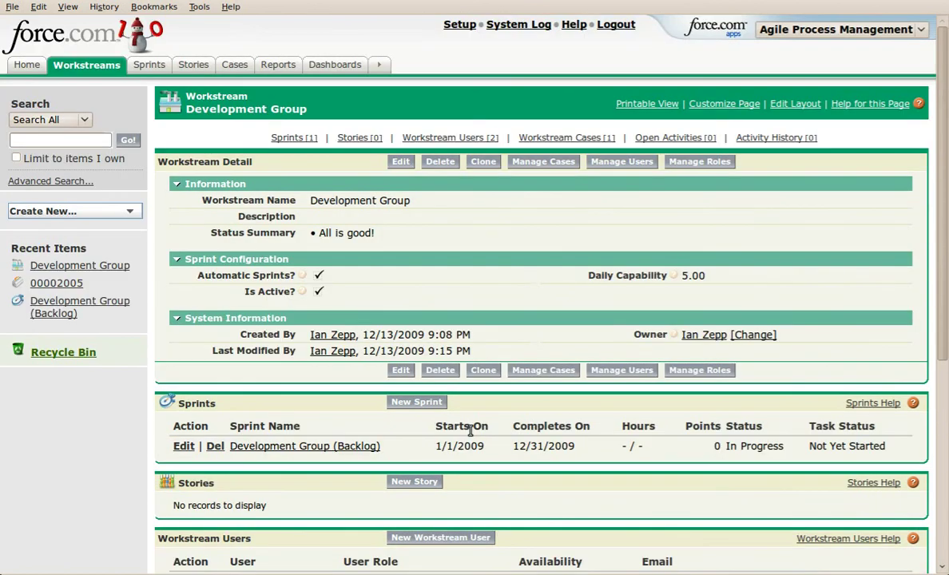
scroll(535, 473, down, 1)
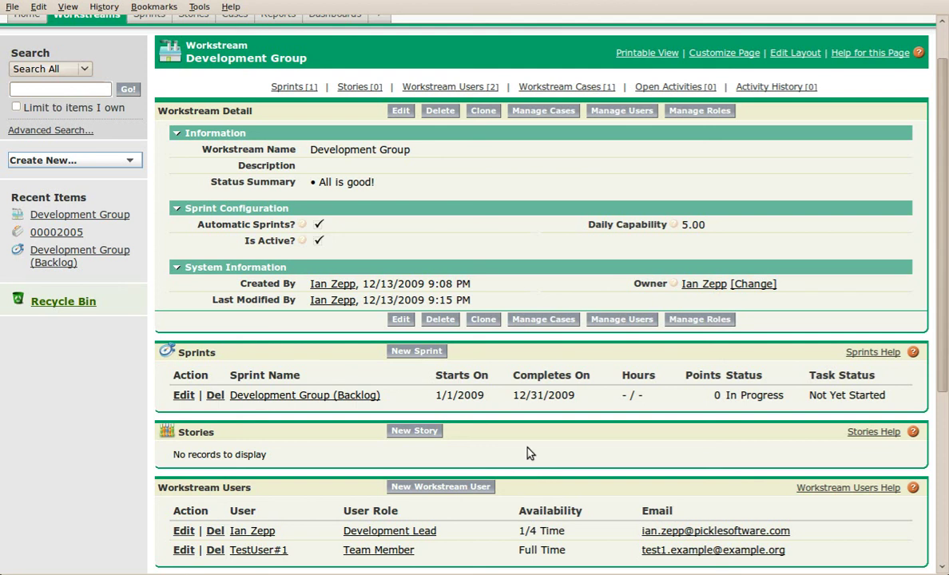
scroll(528, 453, up, 1)
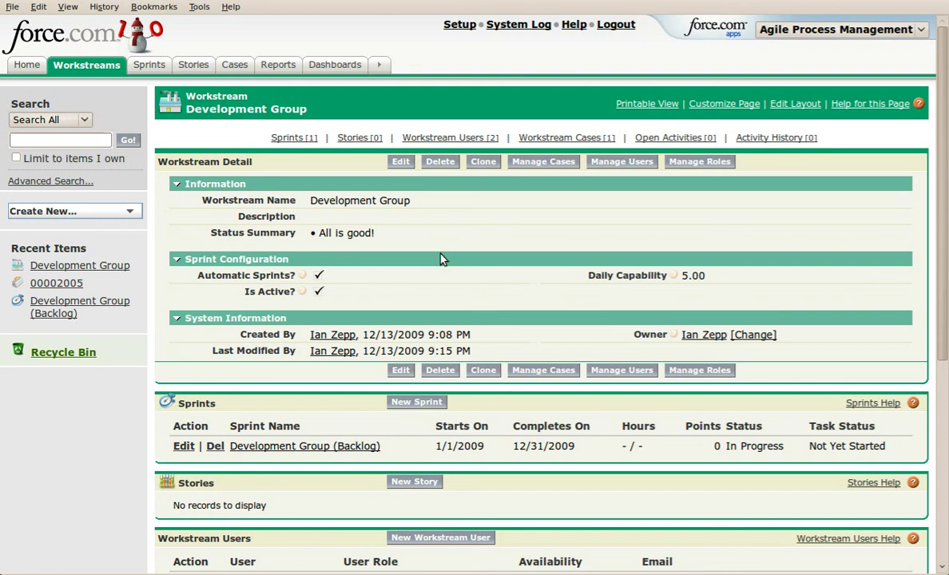
right_click(850, 2)
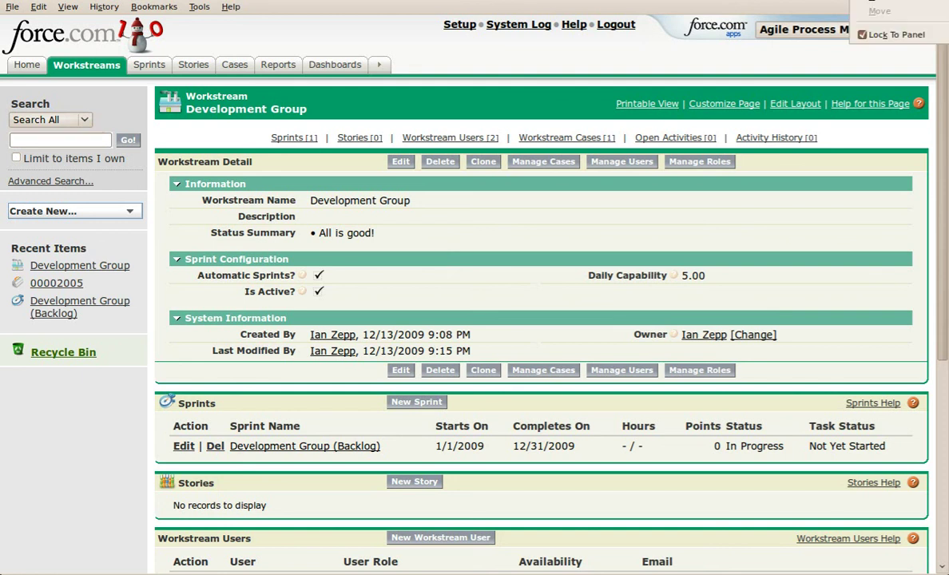